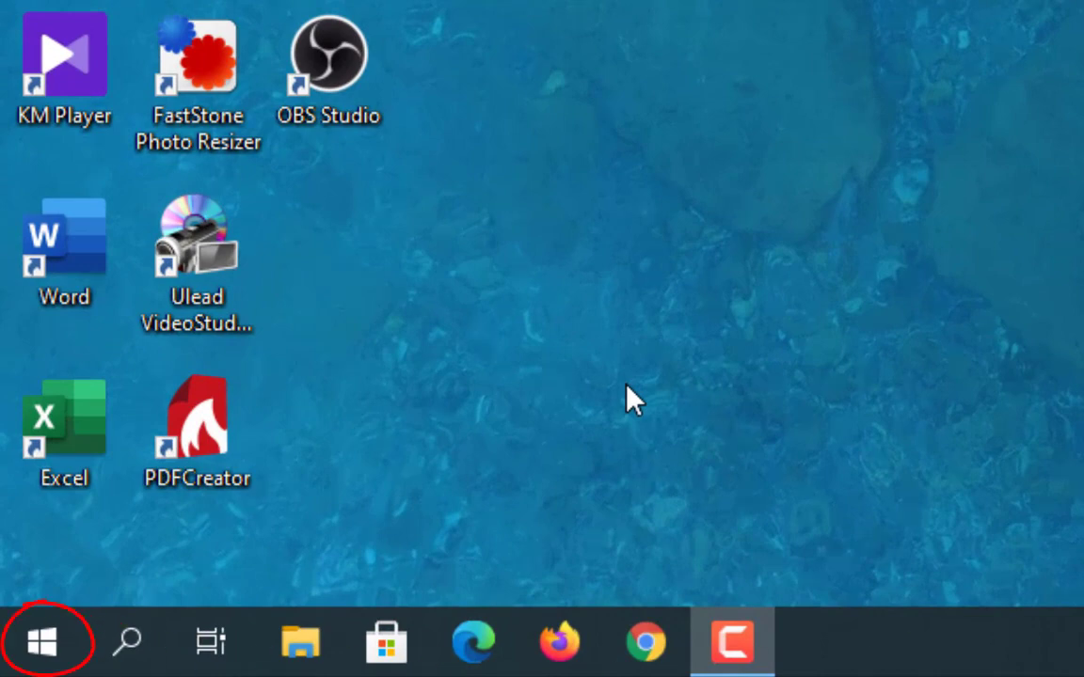
- Launch Microsoft Word from the Windows list of installed apps
left_click(36, 641)
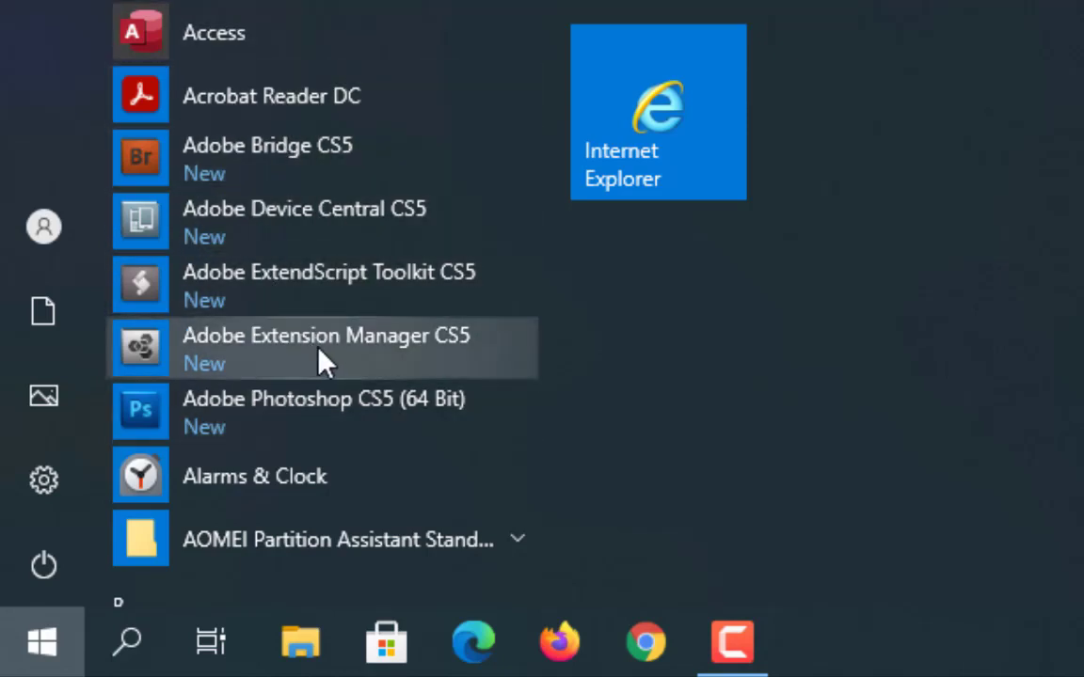
scroll(319, 361, "down", 5)
scroll(319, 363, "down", 20)
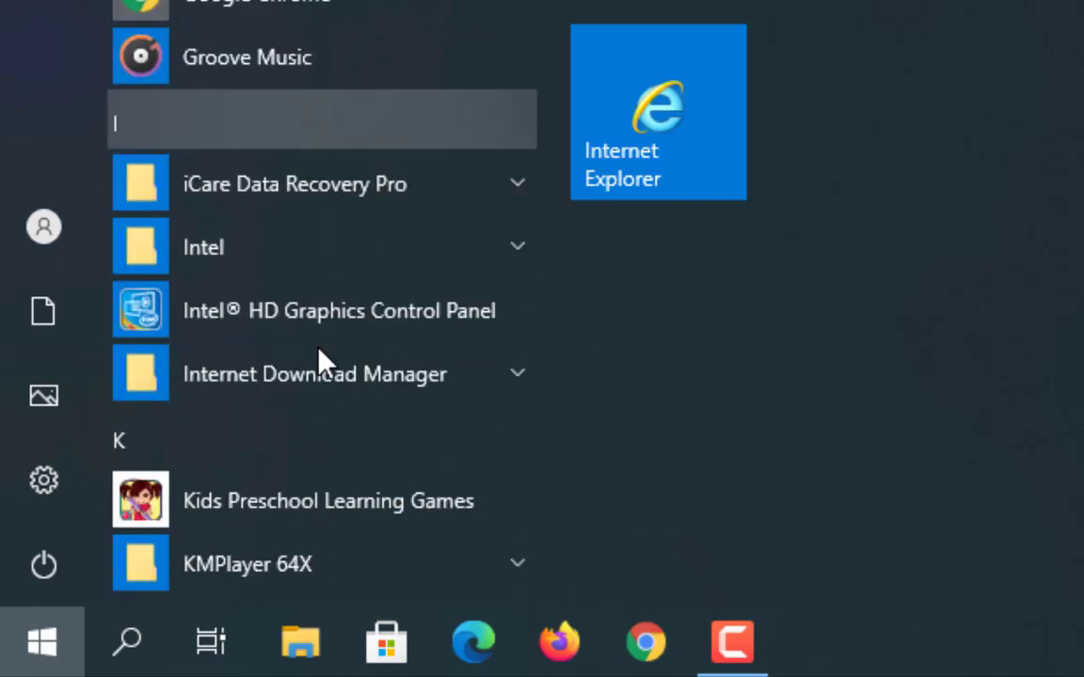
scroll(319, 353, "down", 15)
scroll(319, 350, "up", 20)
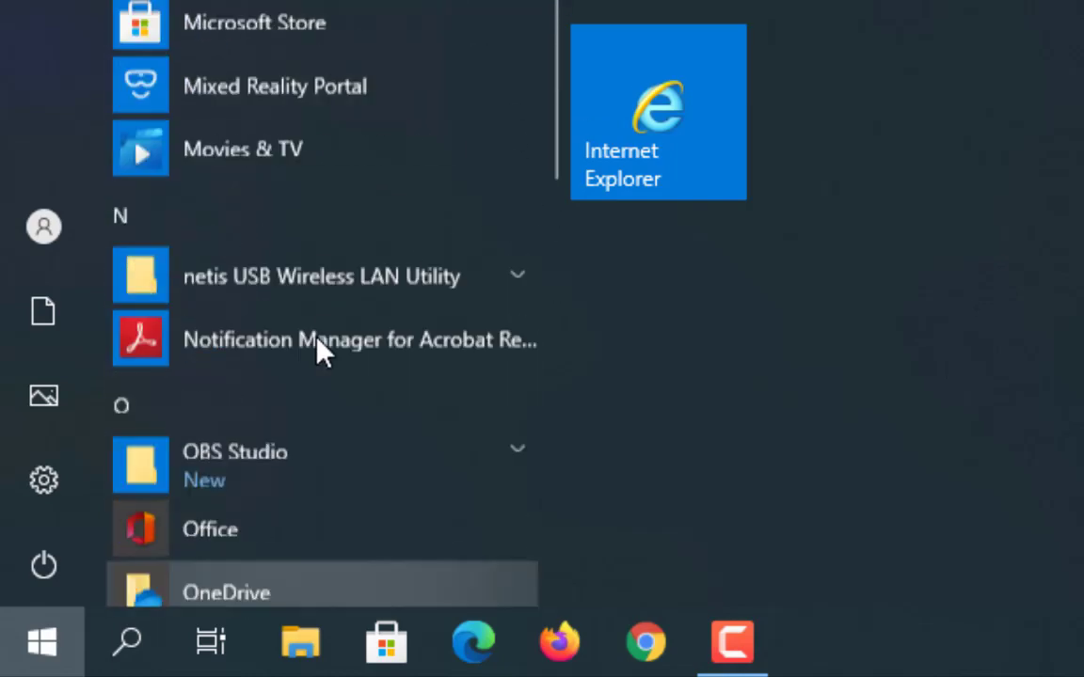
scroll(318, 350, "up", 7)
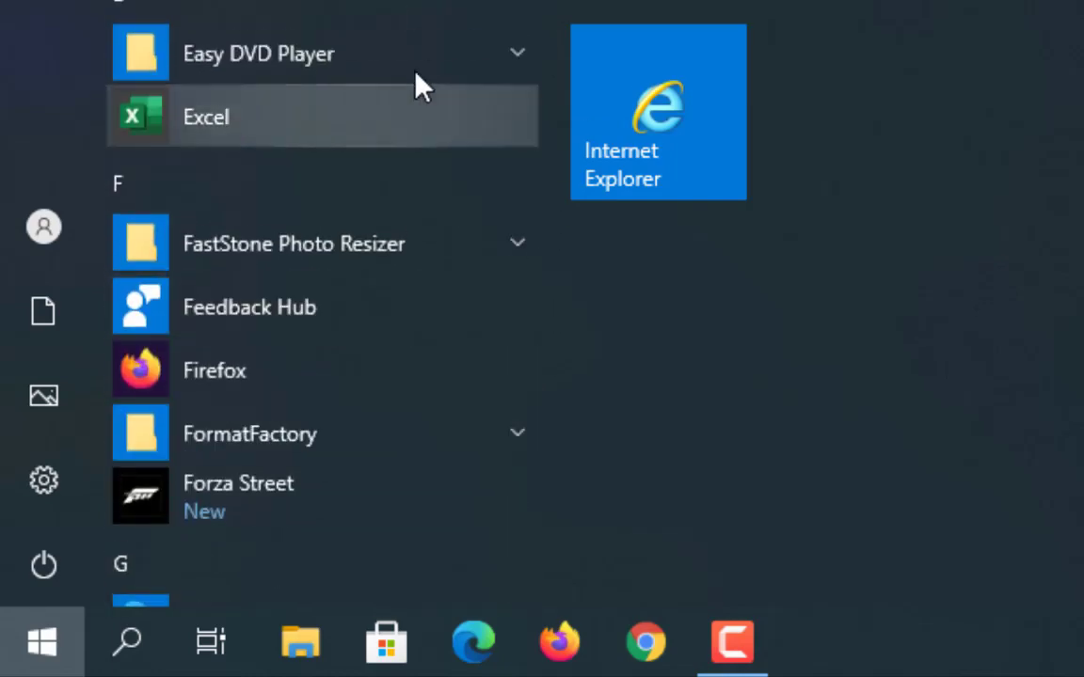
scroll(311, 254, "down", 15)
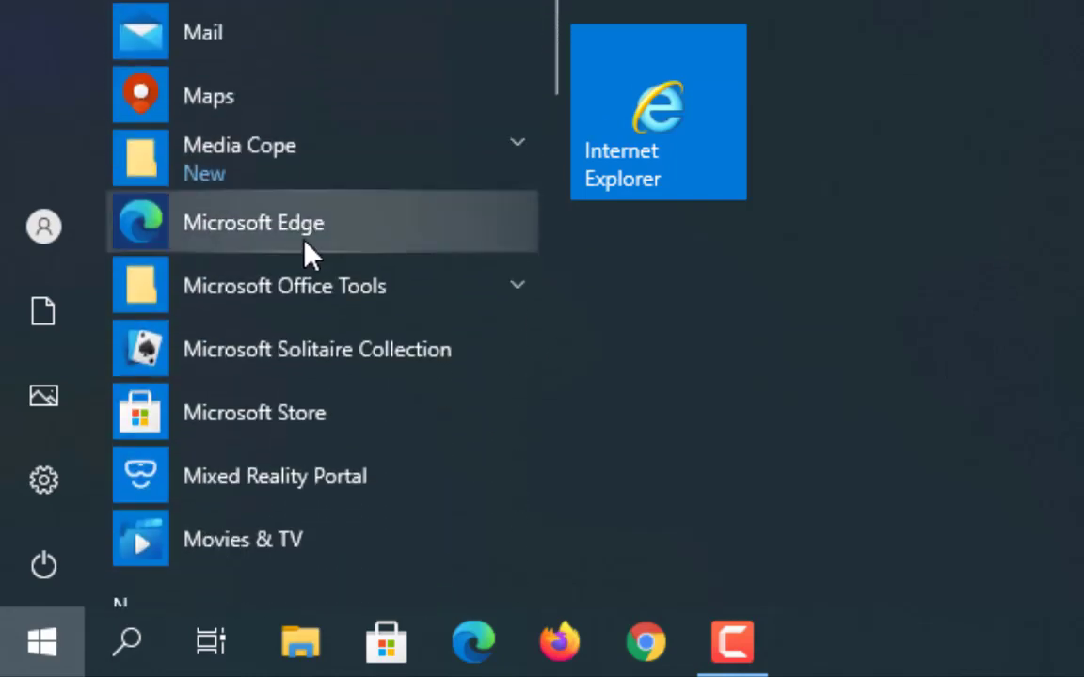
scroll(305, 247, "down", 8)
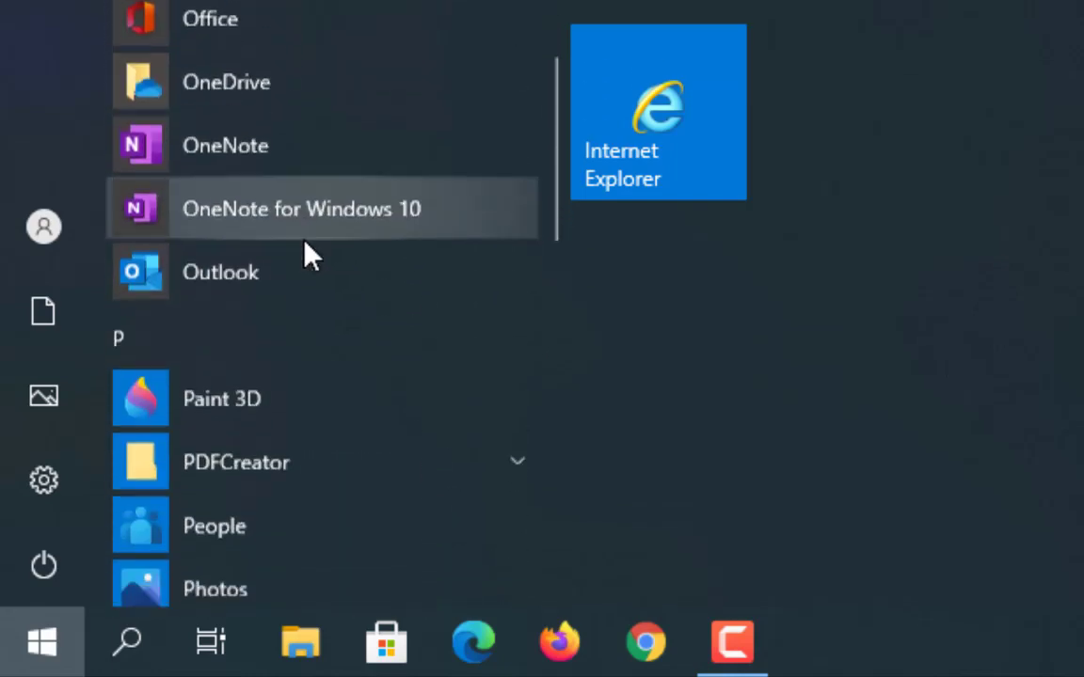
scroll(310, 252, "down", 1)
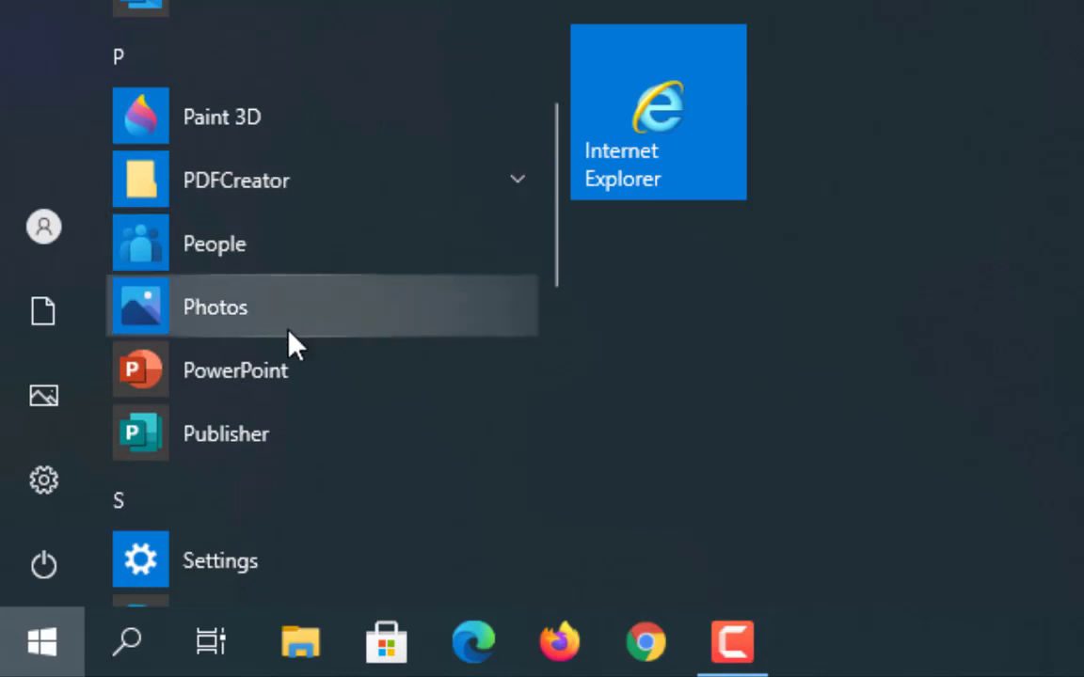
scroll(292, 370, "down", 5)
scroll(325, 300, "down", 8)
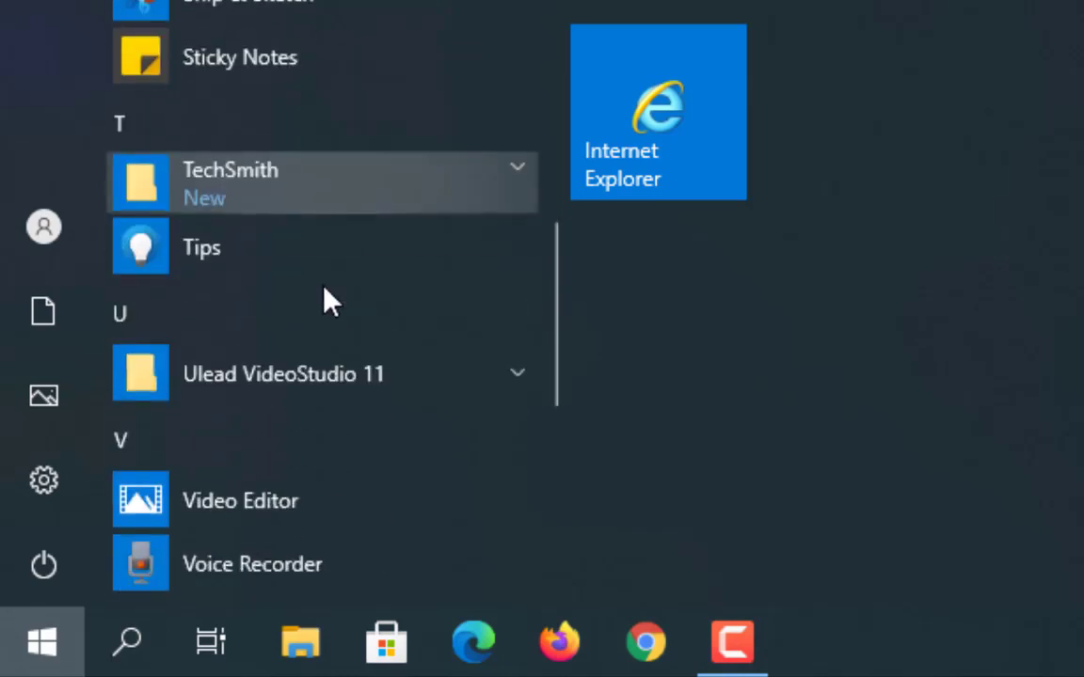
scroll(328, 301, "down", 6)
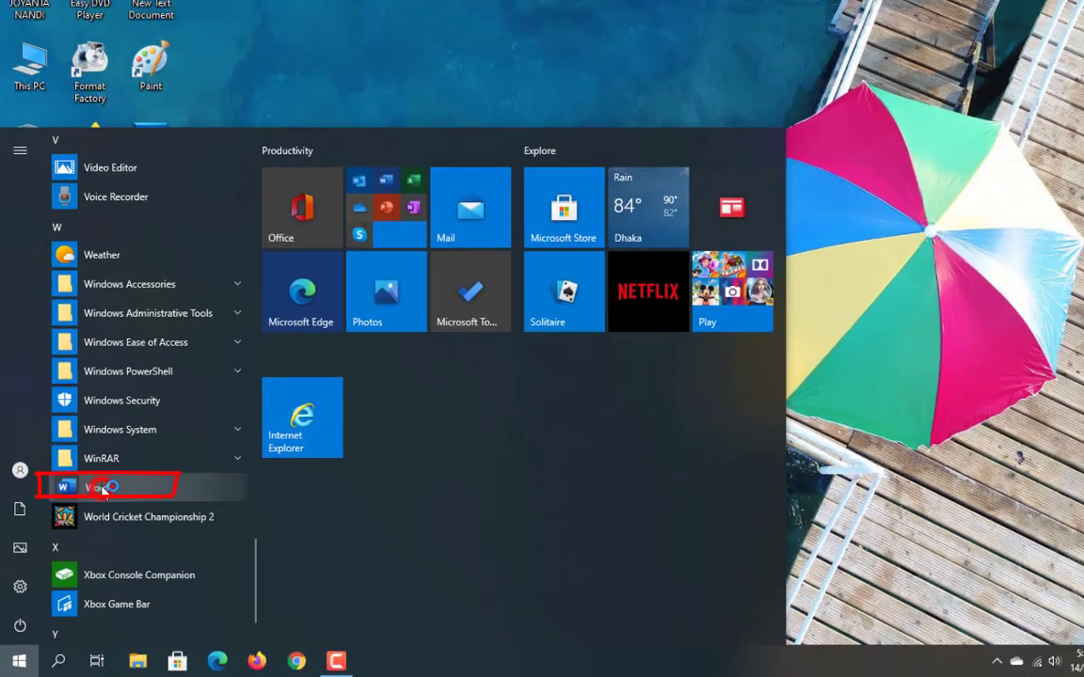
left_click(213, 271)
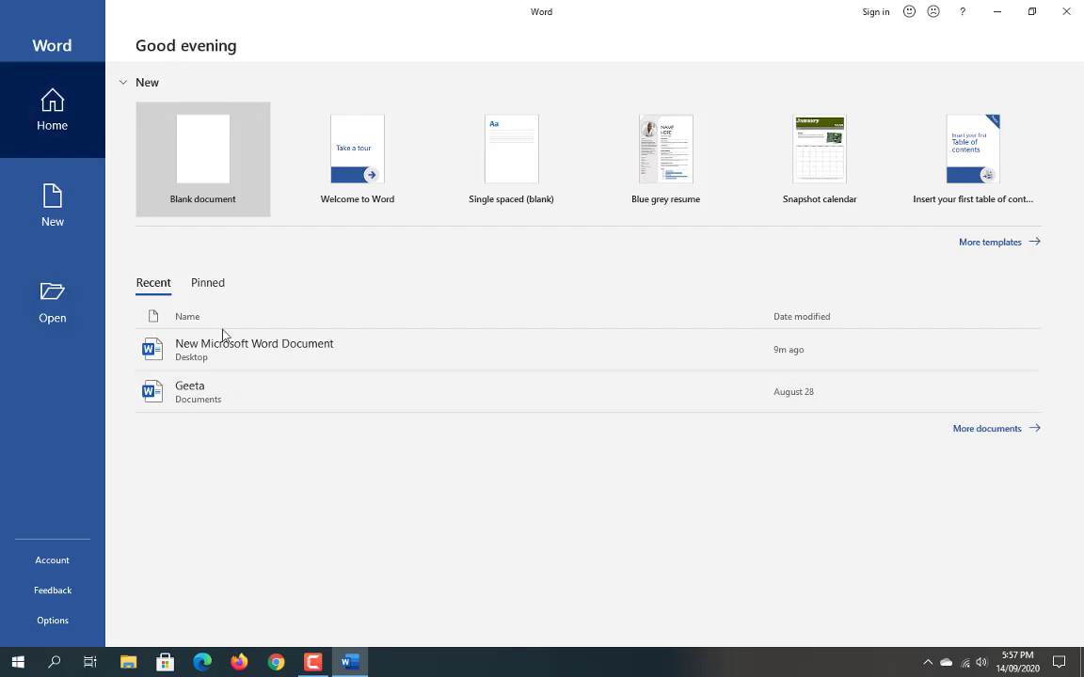
- Examine the new-document templates, including the suggested Holiday category and the featured templates
left_click(59, 126)
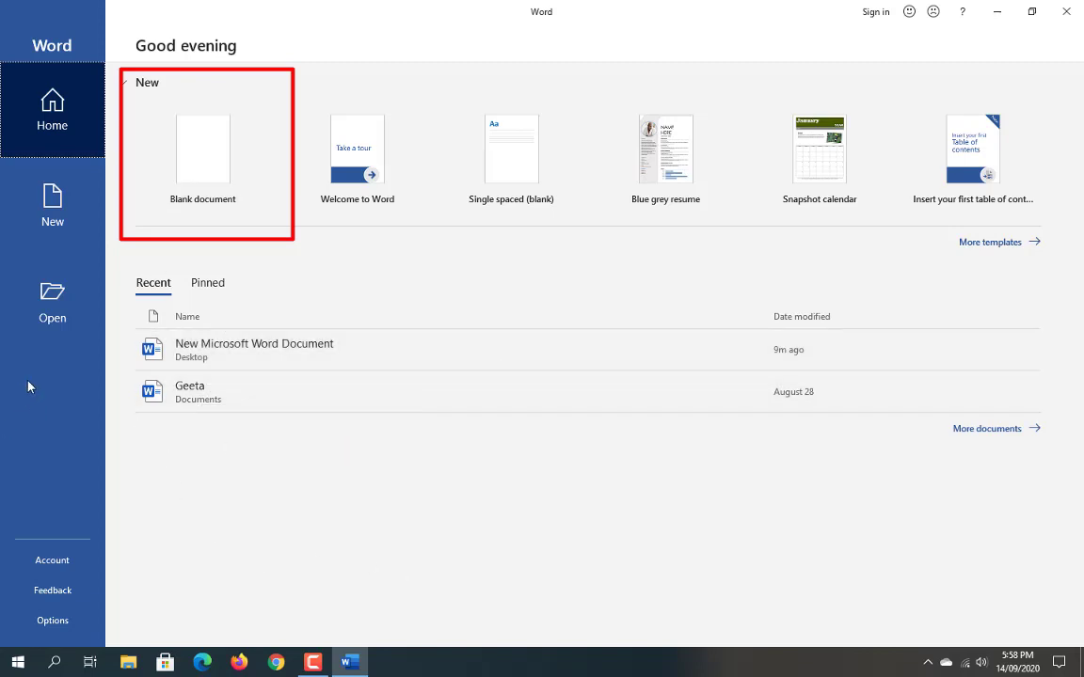
left_click(60, 211)
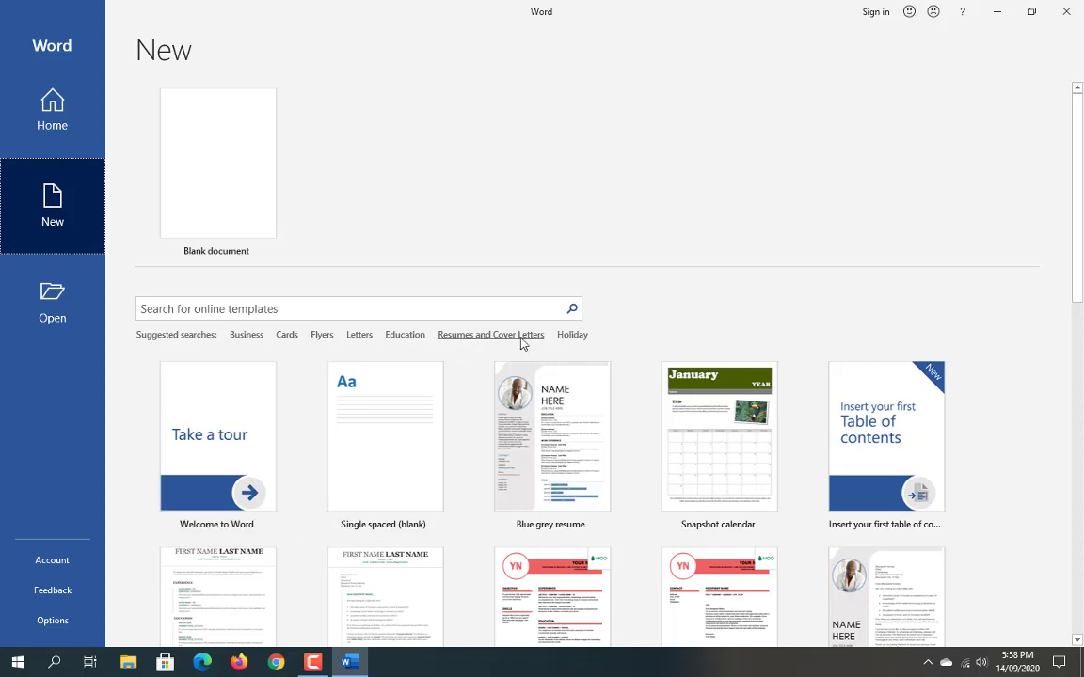
left_click(571, 335)
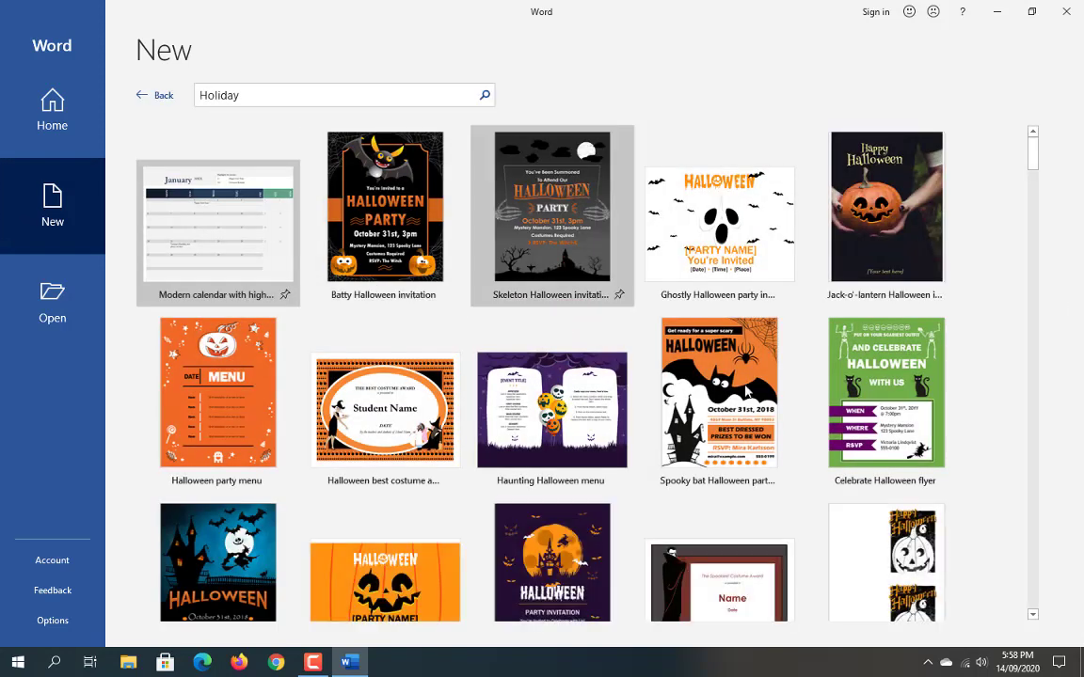
left_click(154, 96)
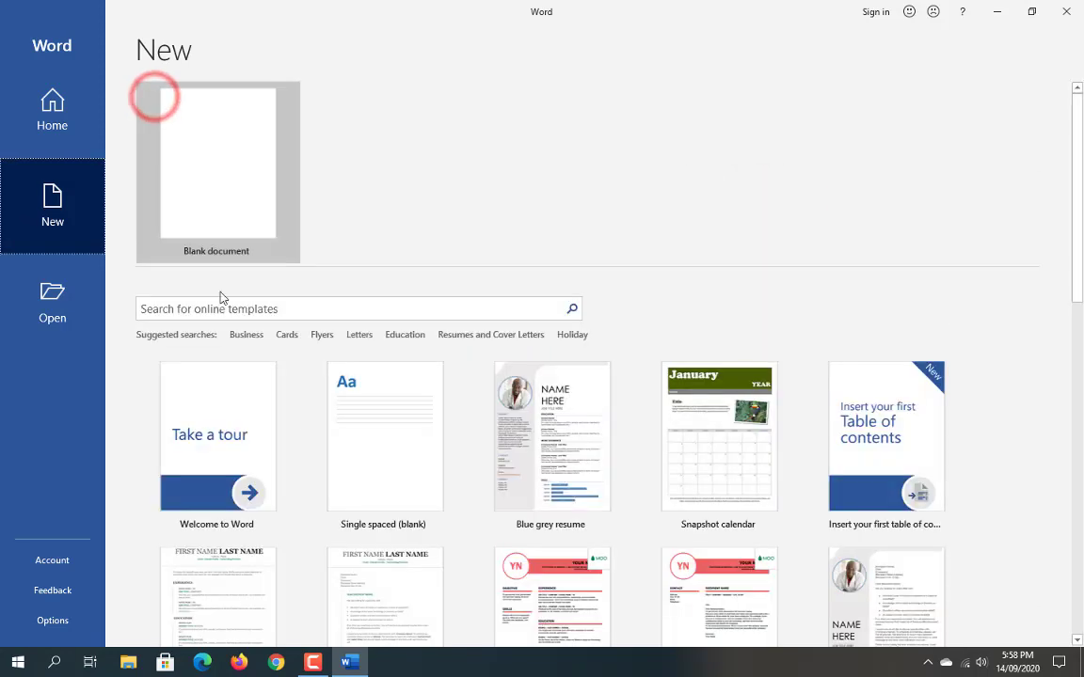
scroll(639, 469, "down", 2)
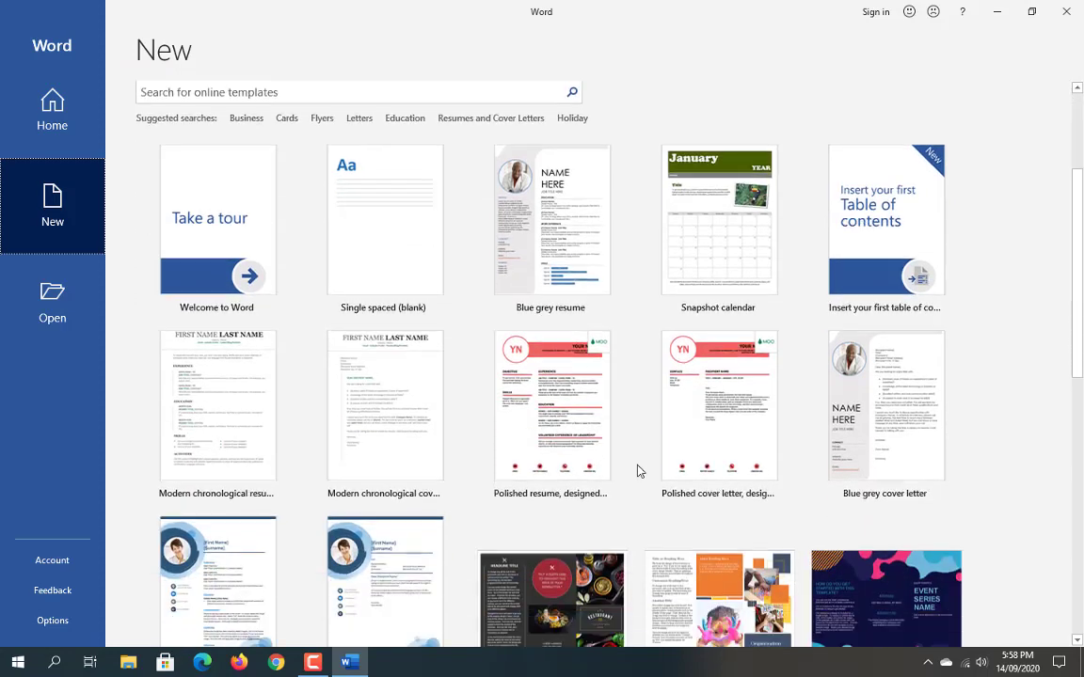
scroll(638, 471, "down", 2)
scroll(636, 471, "down", 2)
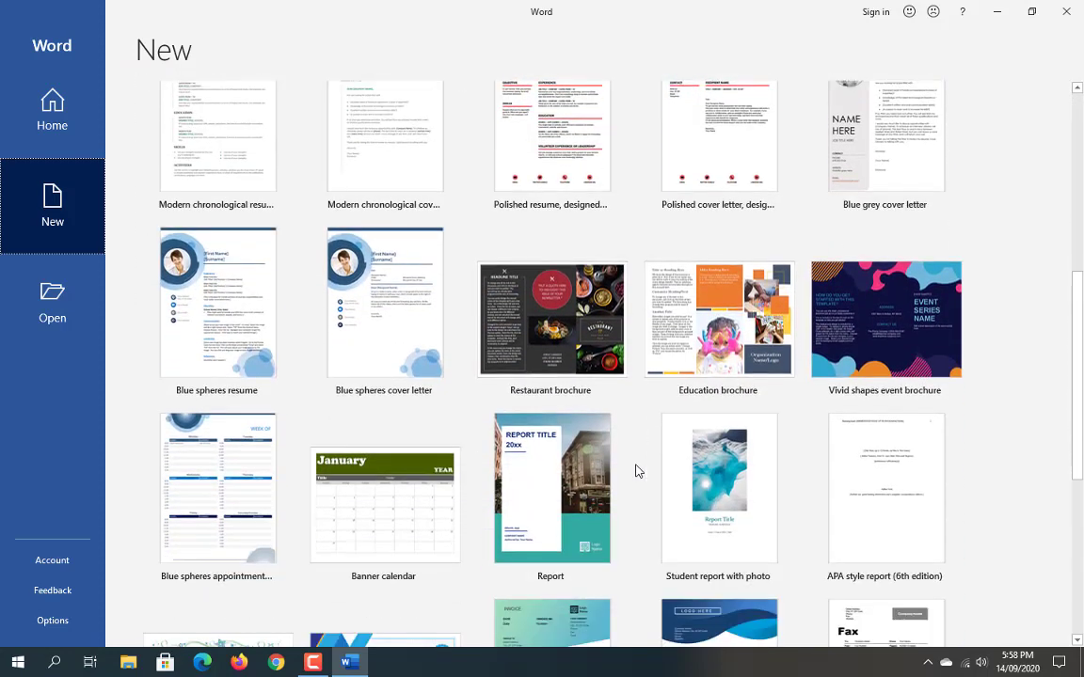
scroll(636, 470, "up", 5)
scroll(636, 470, "up", 2)
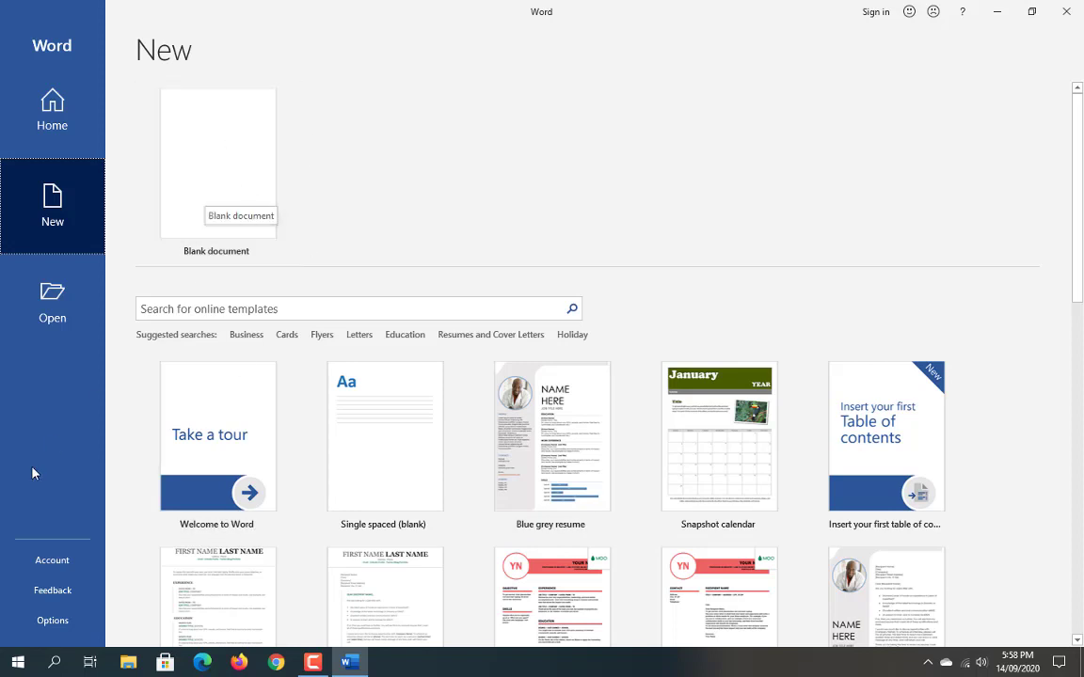
- Browse for an existing document and display the drives under This PC
left_click(52, 303)
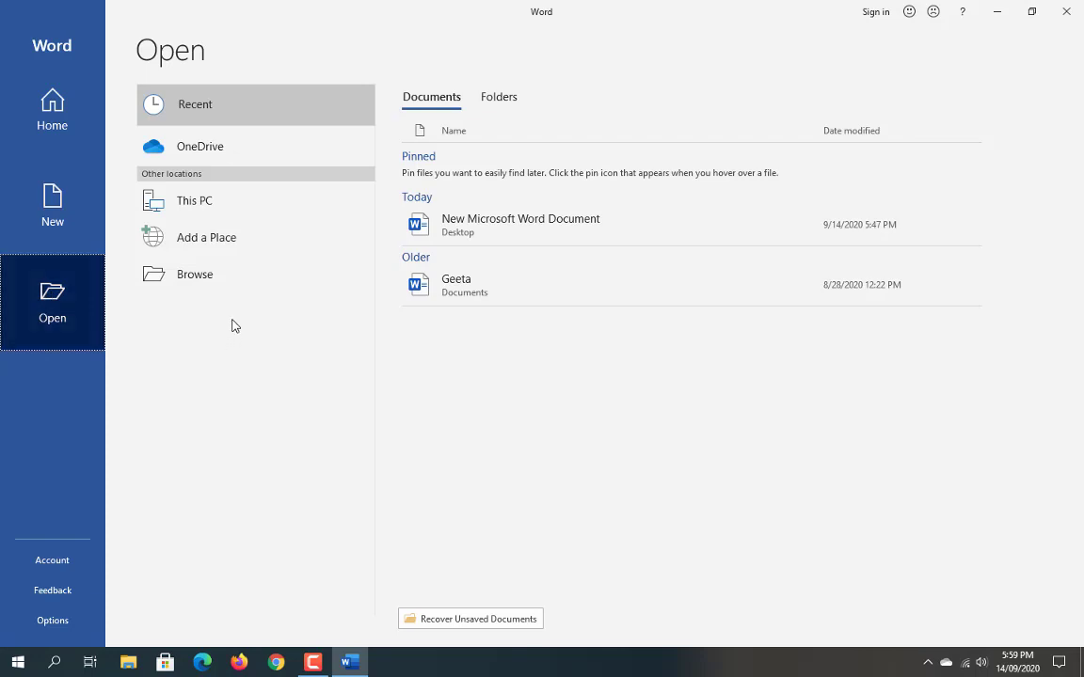
left_click(192, 279)
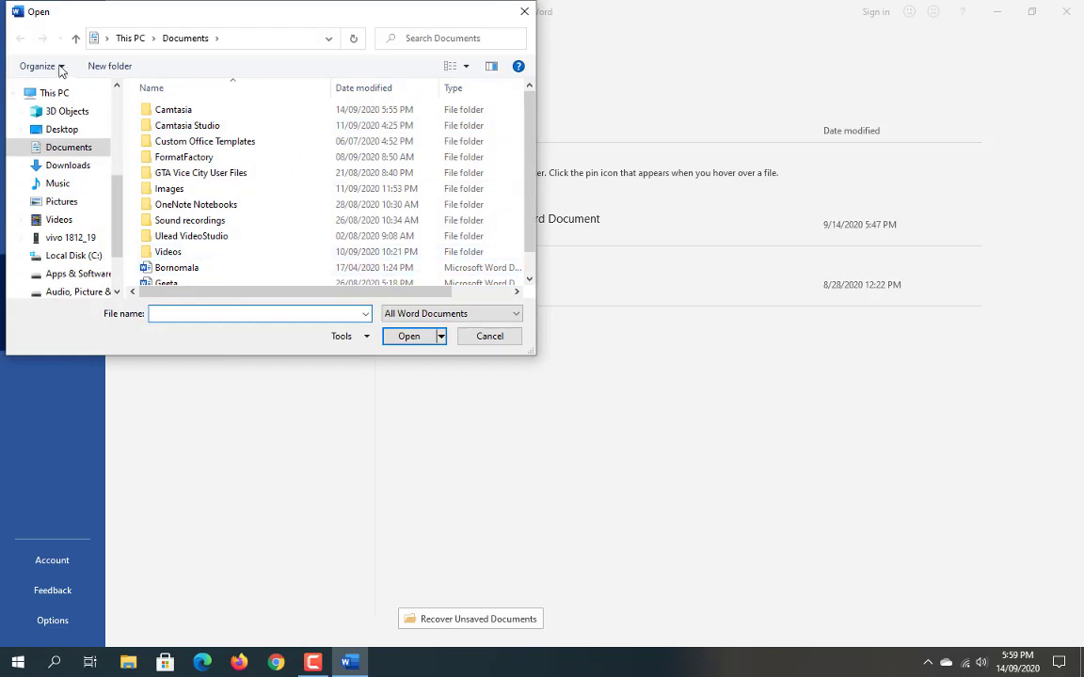
scroll(72, 237, "down", 2)
scroll(74, 241, "up", 3)
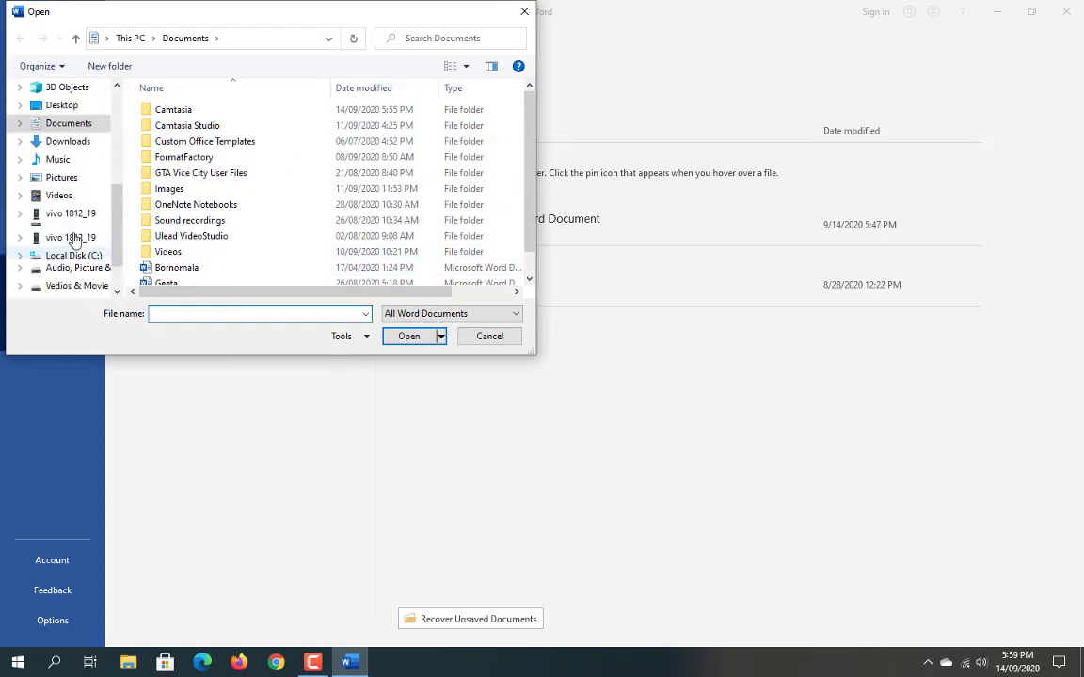
left_click(58, 141)
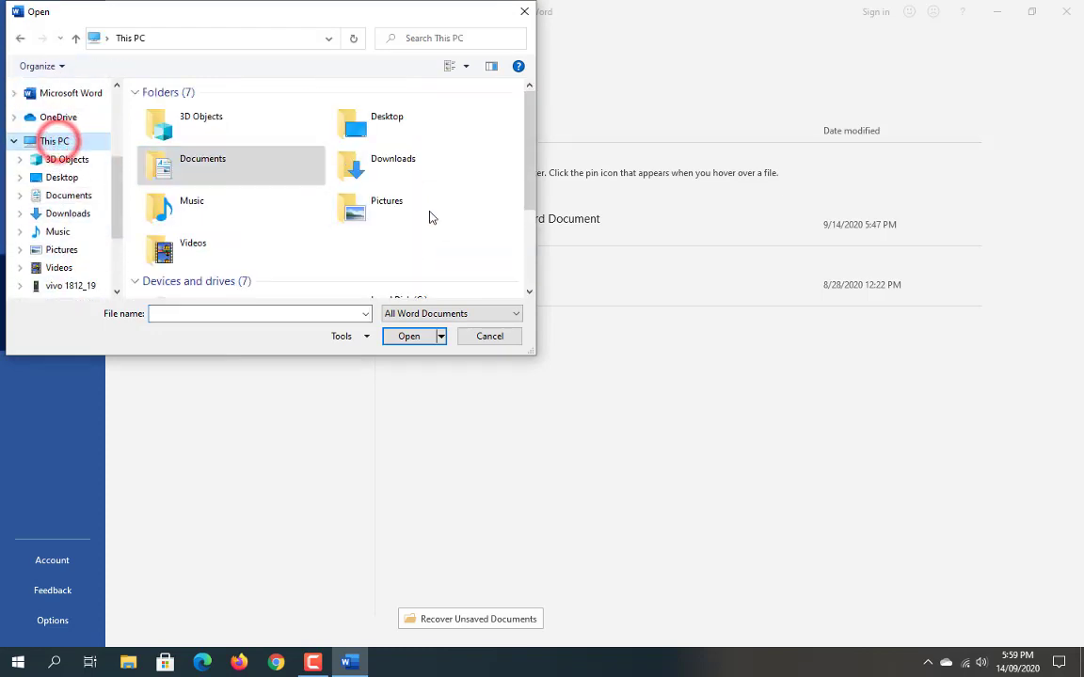
scroll(273, 252, "down", 3)
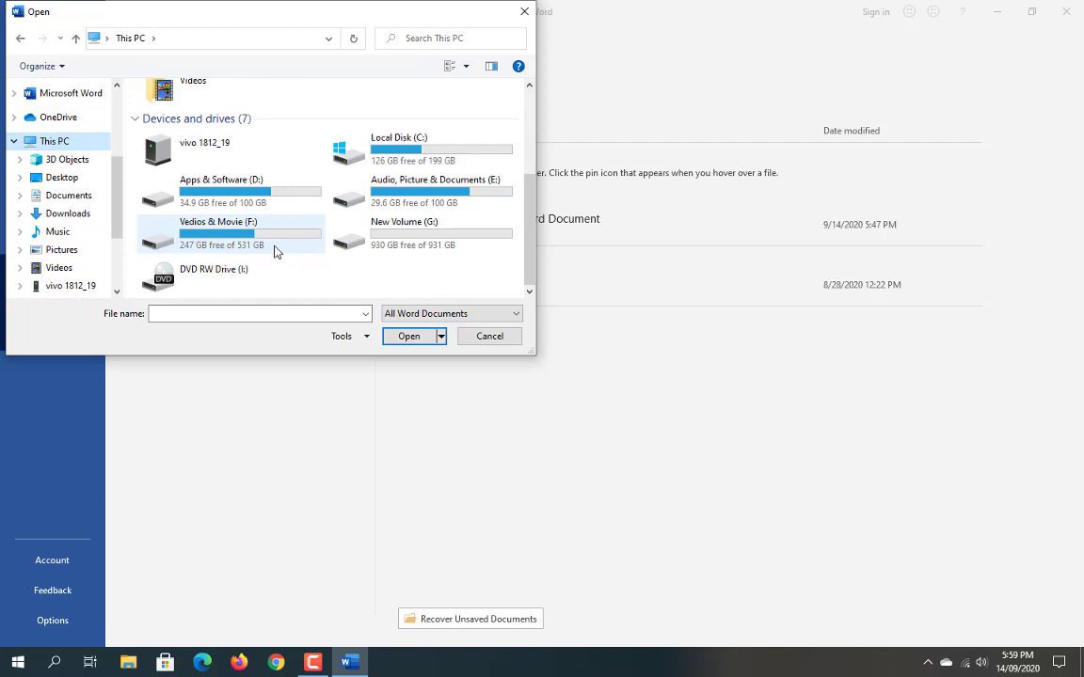
- Look through the Documants and Documentation folders on drive E:, and leave the file browser without opening a document
double_click(425, 184)
double_click(174, 128)
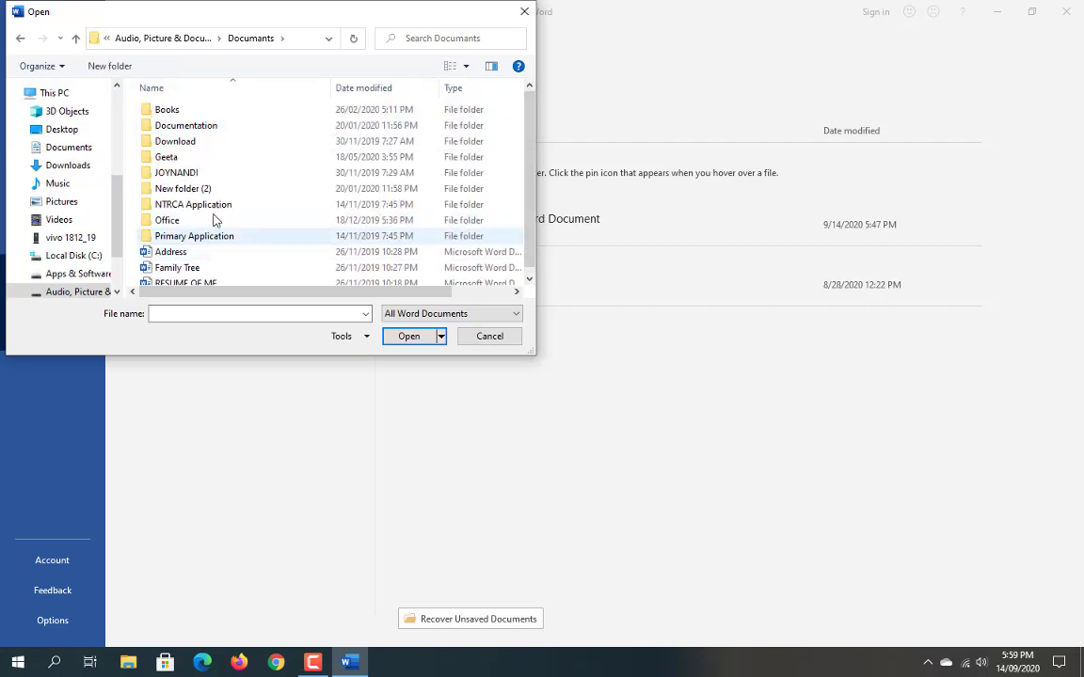
double_click(179, 125)
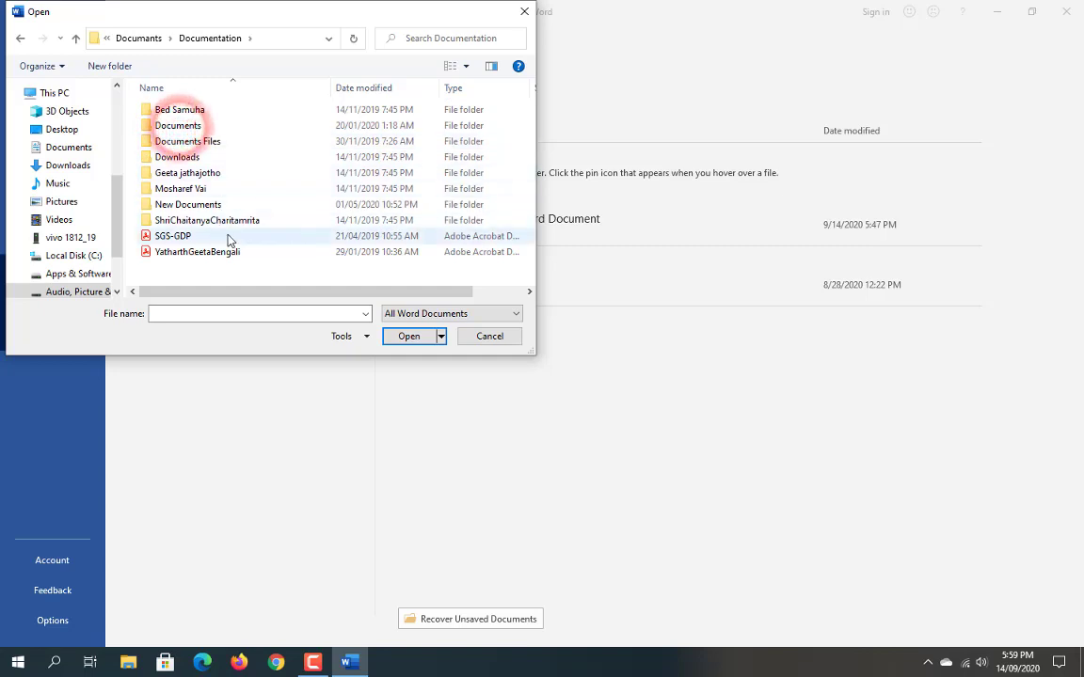
left_click(20, 39)
left_click(21, 39)
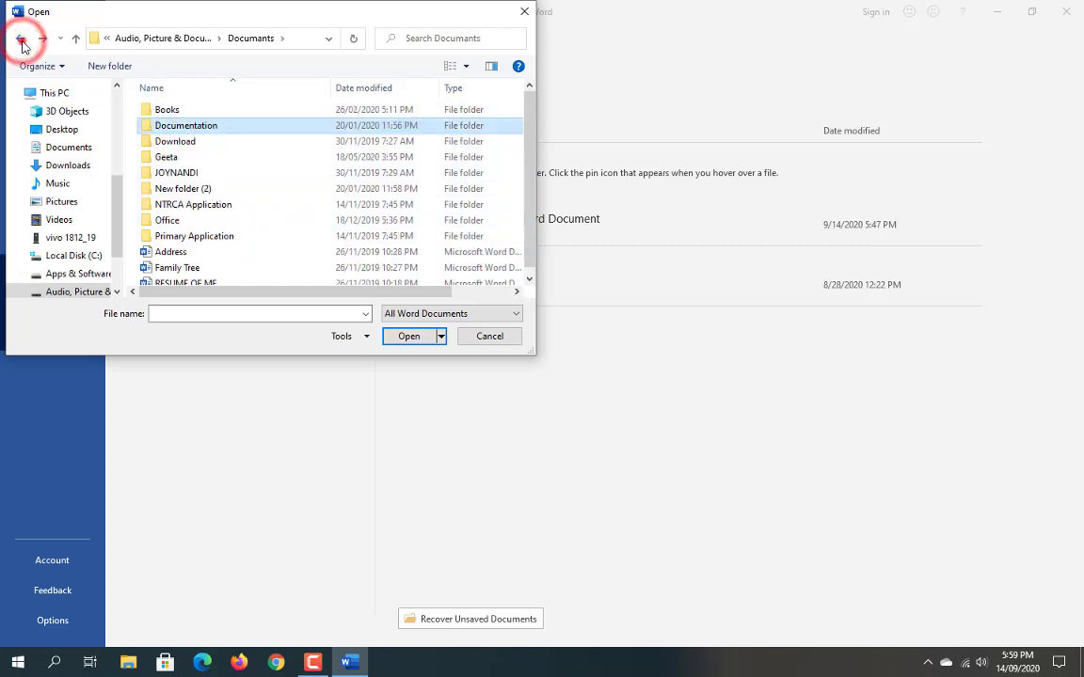
left_click(21, 39)
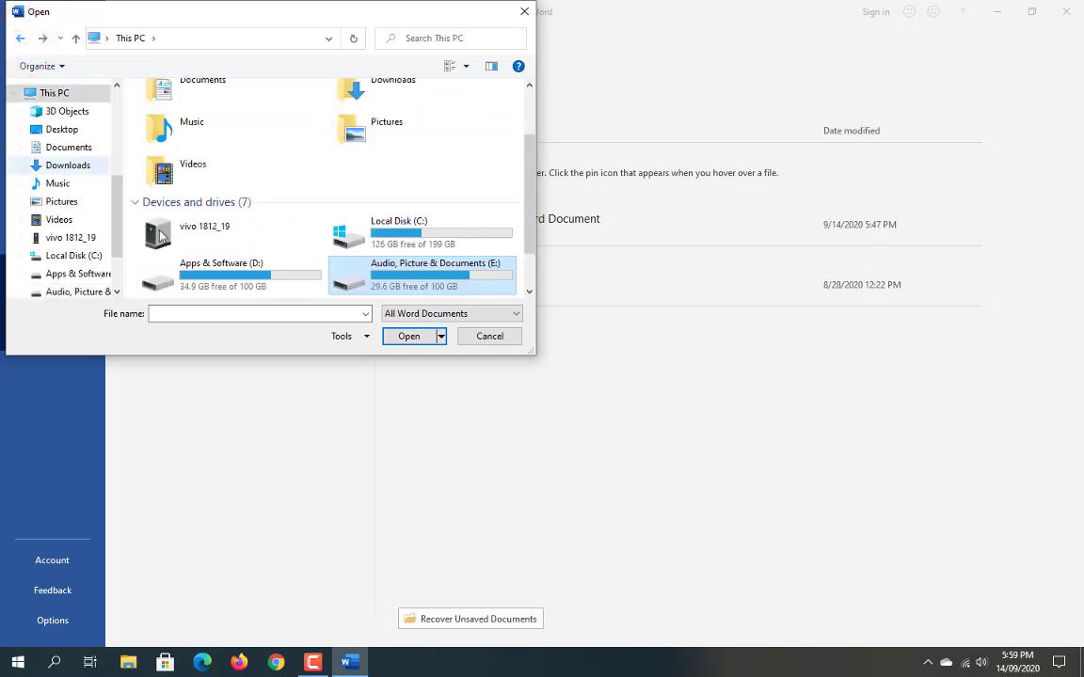
left_click(486, 338)
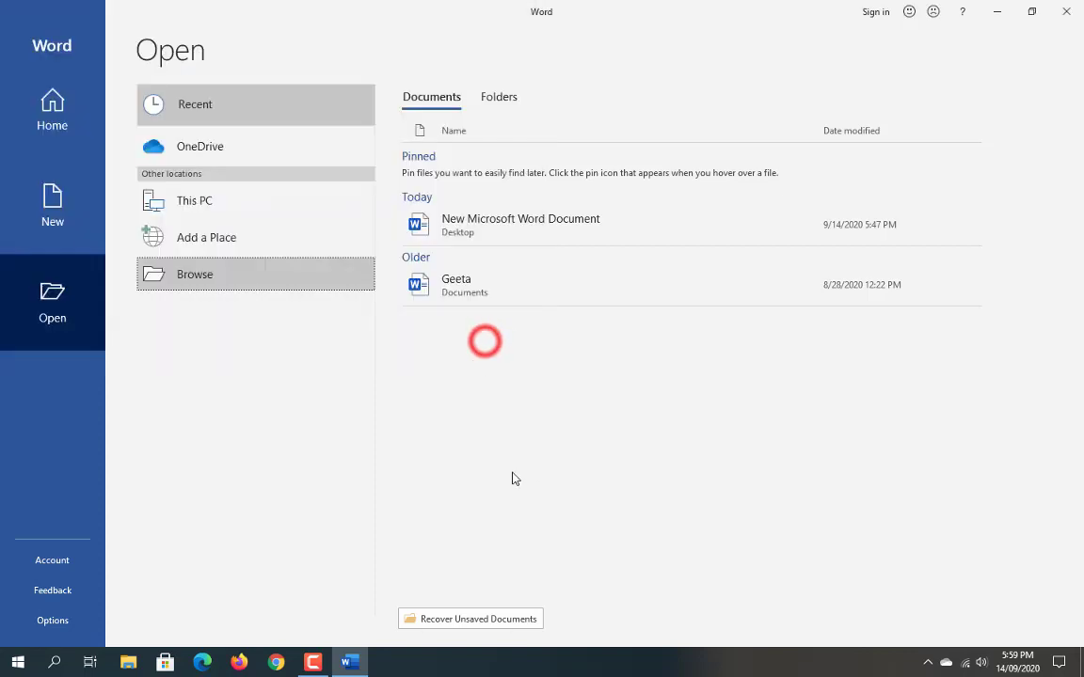
- Review the Office account and product information, including the available update options
left_click(52, 565)
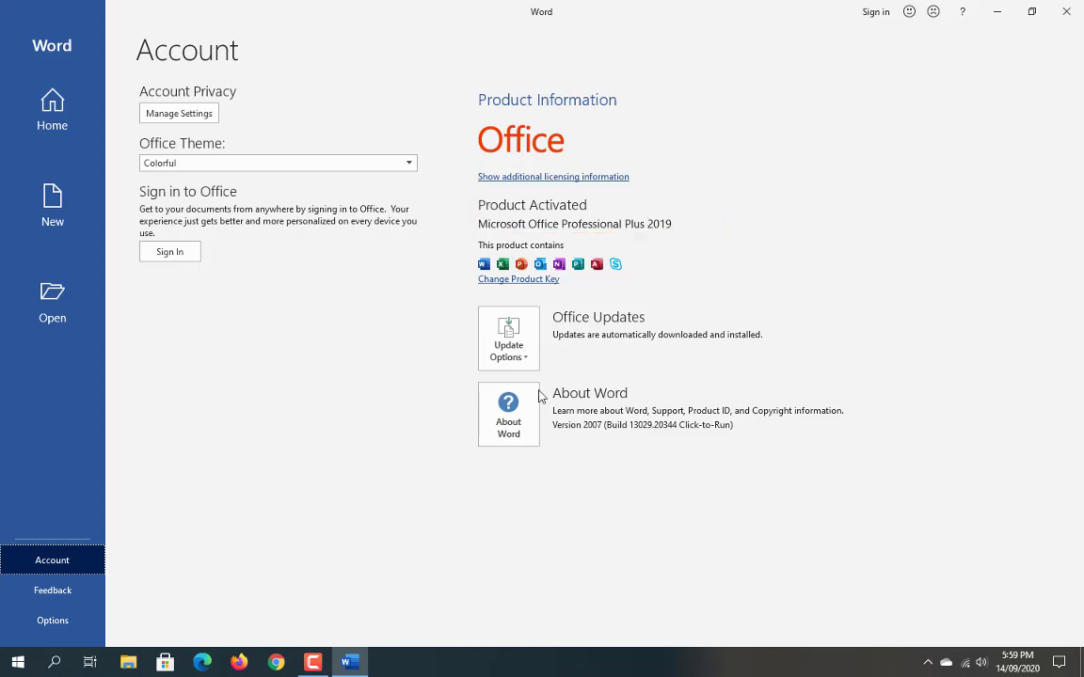
left_click(509, 348)
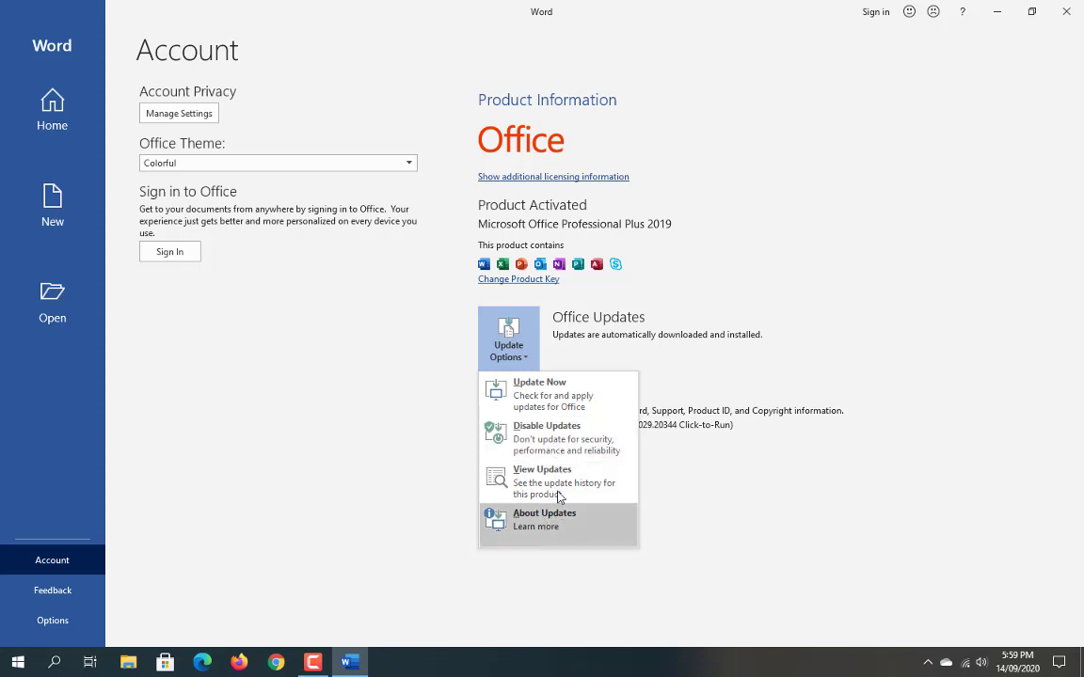
left_click(395, 387)
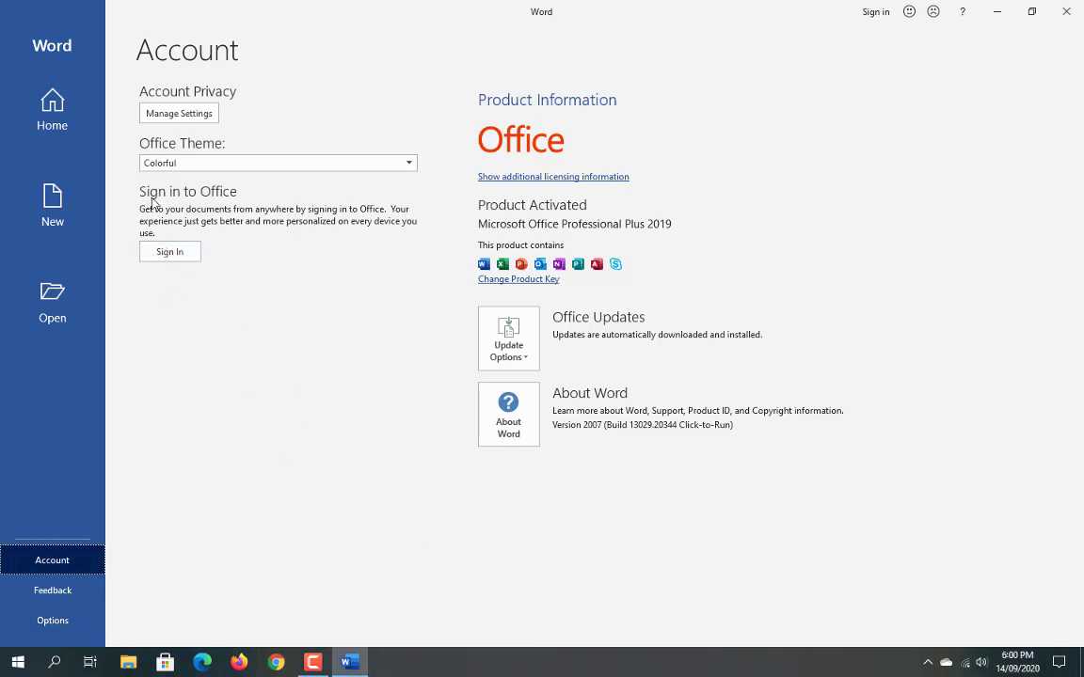
- Create a new blank document from the start page
left_click(54, 113)
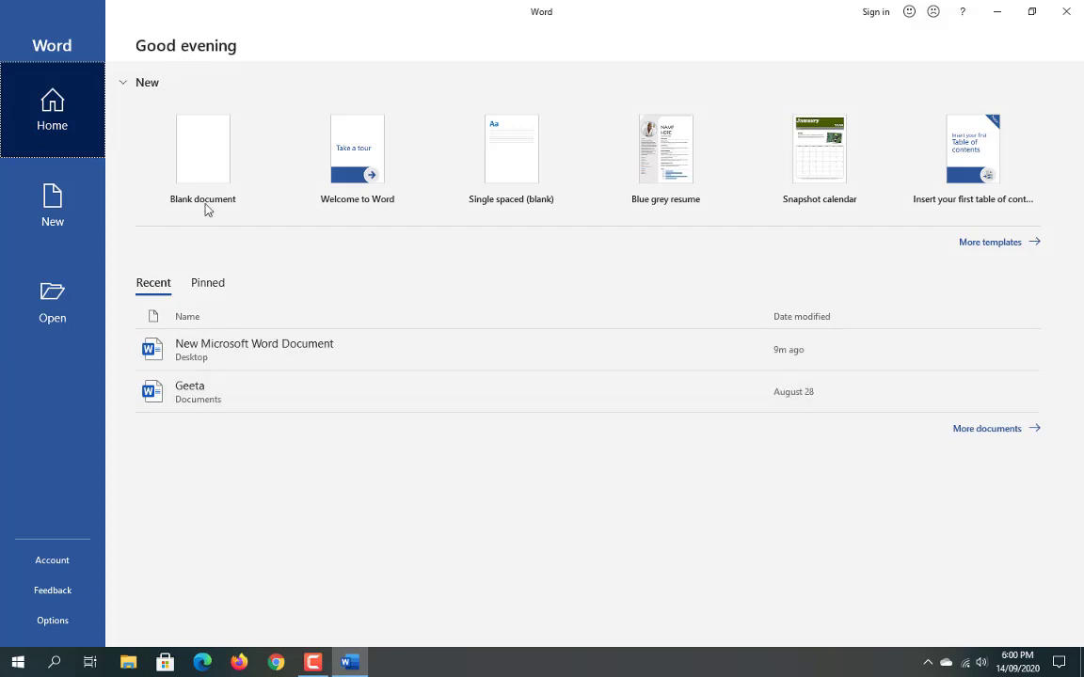
left_click(202, 163)
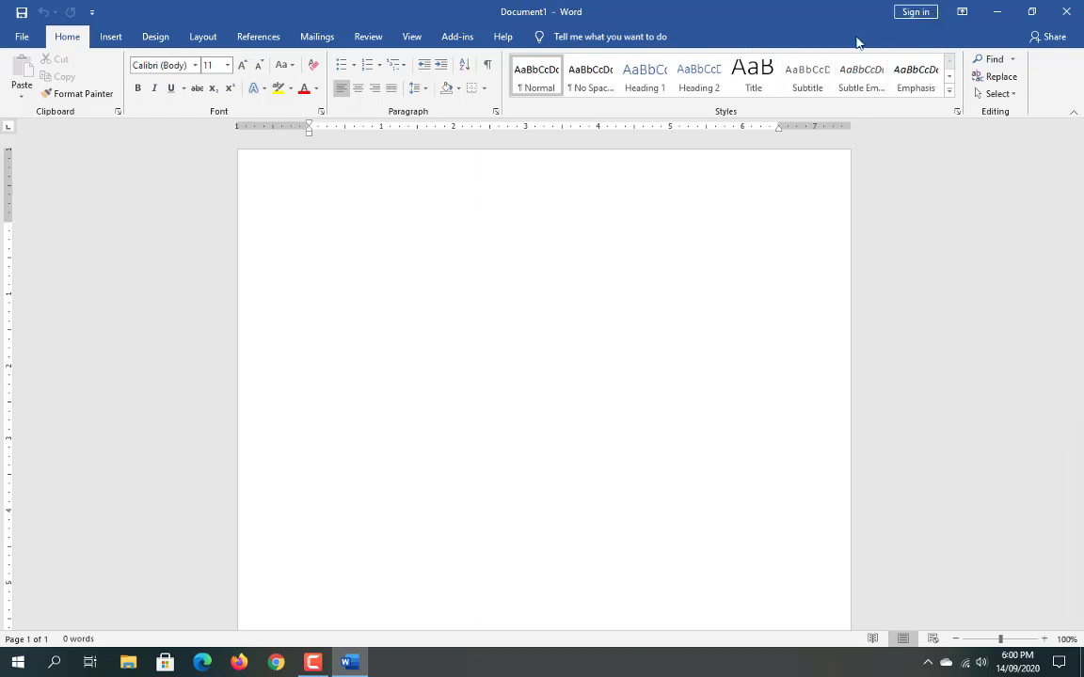
left_click(917, 12)
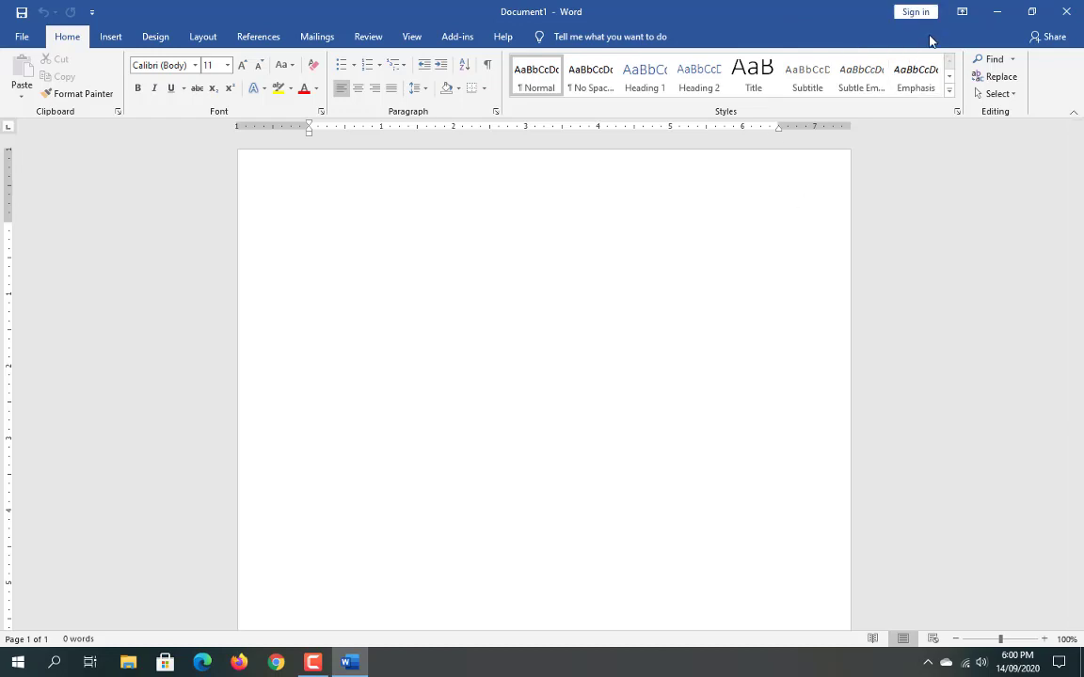
- Set the ribbon display to Auto-hide Ribbon
left_click(961, 12)
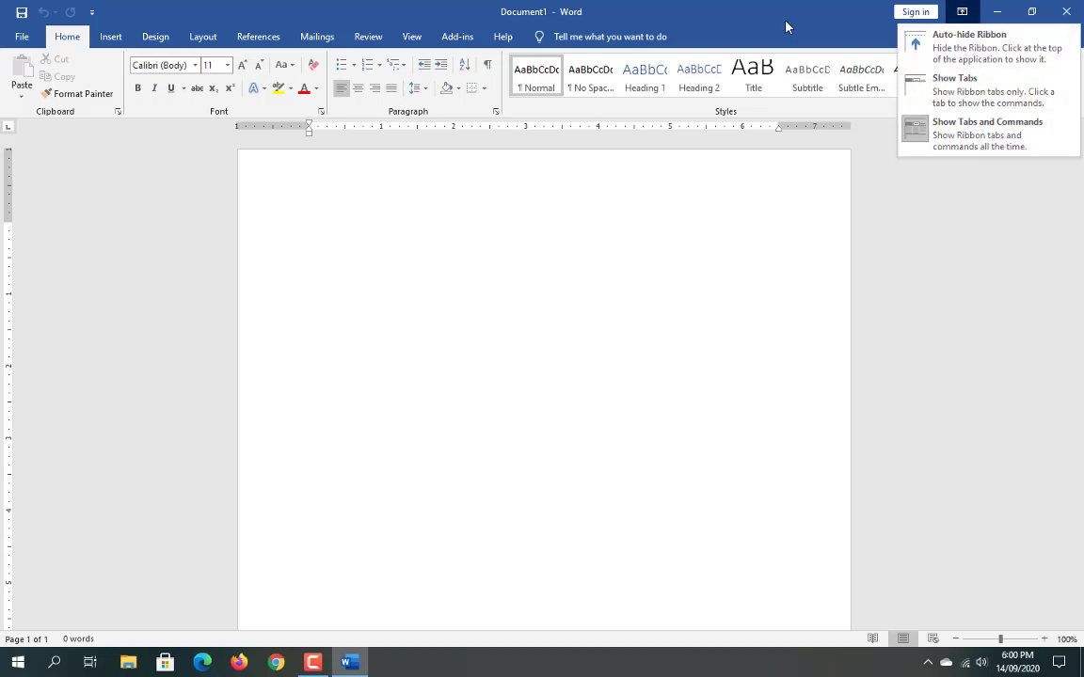
left_click(975, 43)
mouse_move(114, 3)
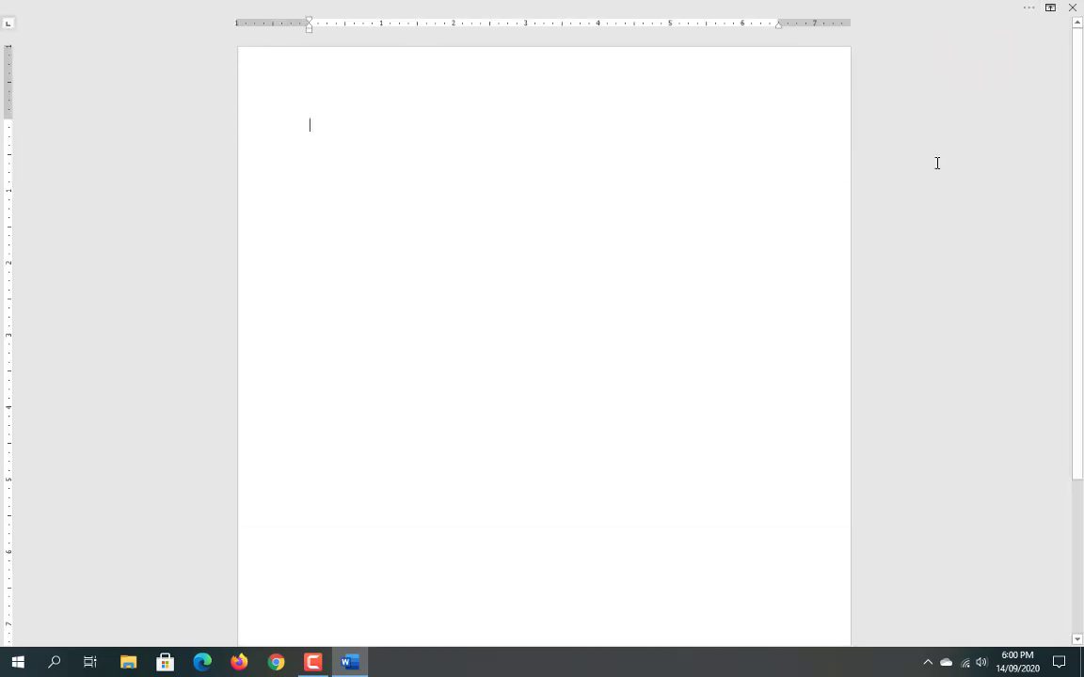
- Temporarily reveal the hidden ribbon and set its display option to Show Tabs
left_click(1029, 8)
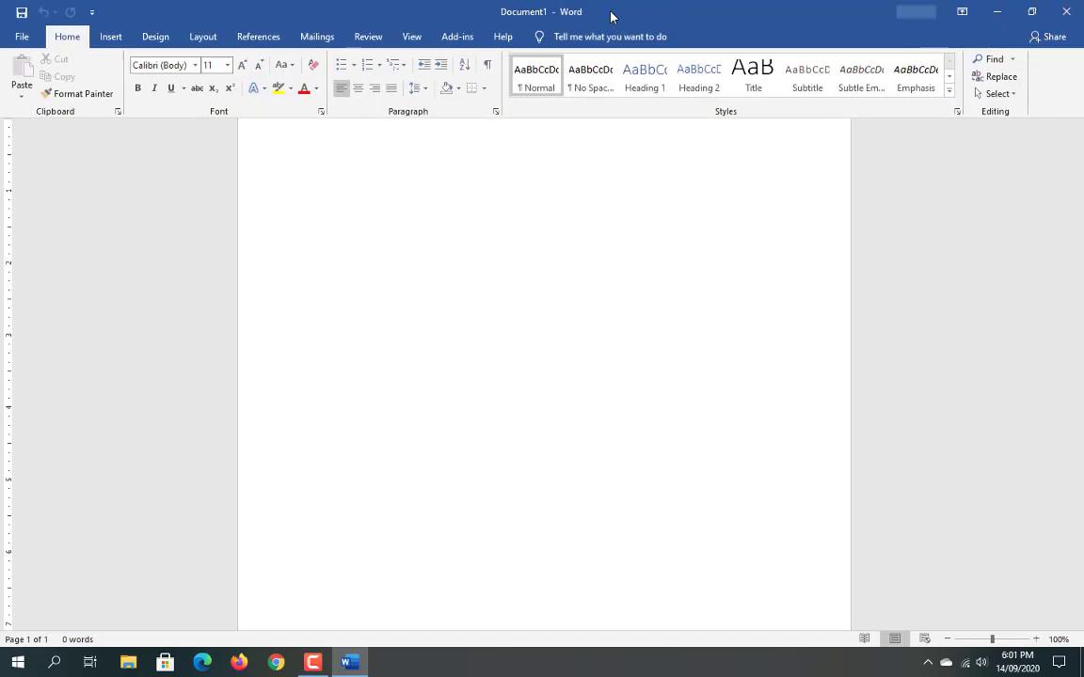
left_click(962, 11)
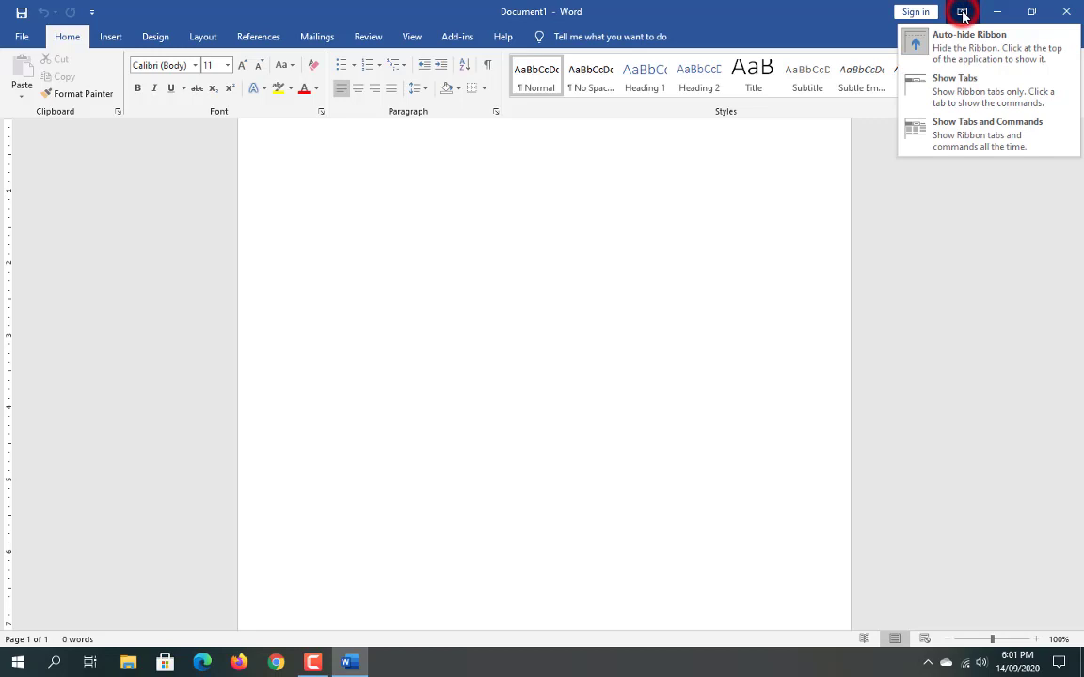
left_click(965, 92)
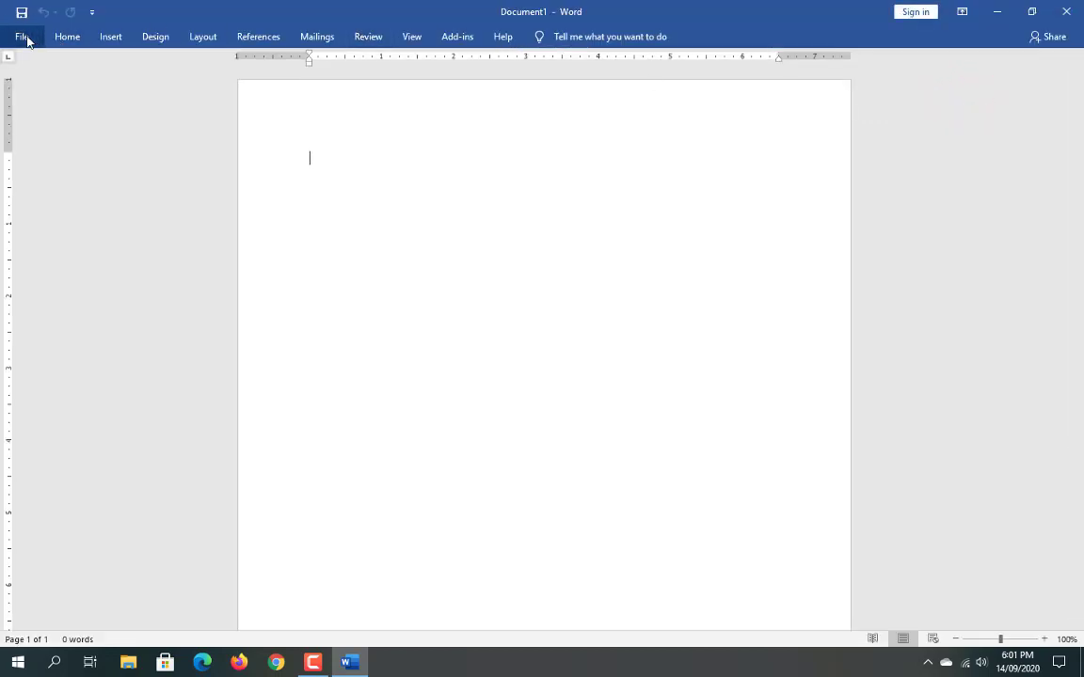
- Expand and collapse the Home, Insert and Design command sets to see how the tabs-only ribbon works
left_click(66, 36)
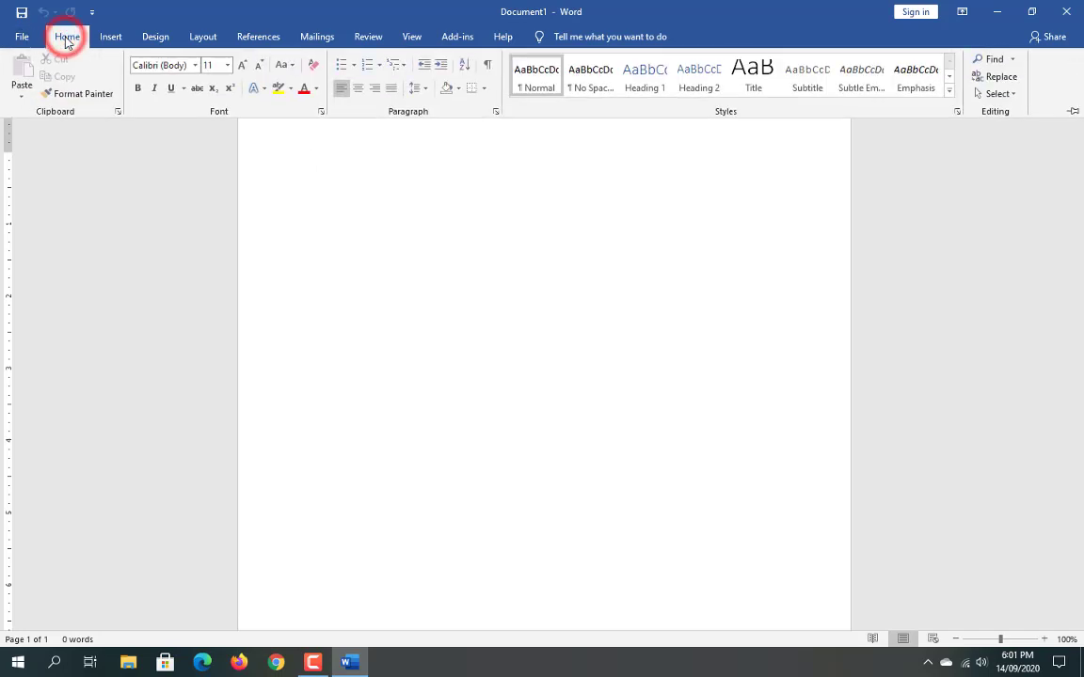
left_click(66, 37)
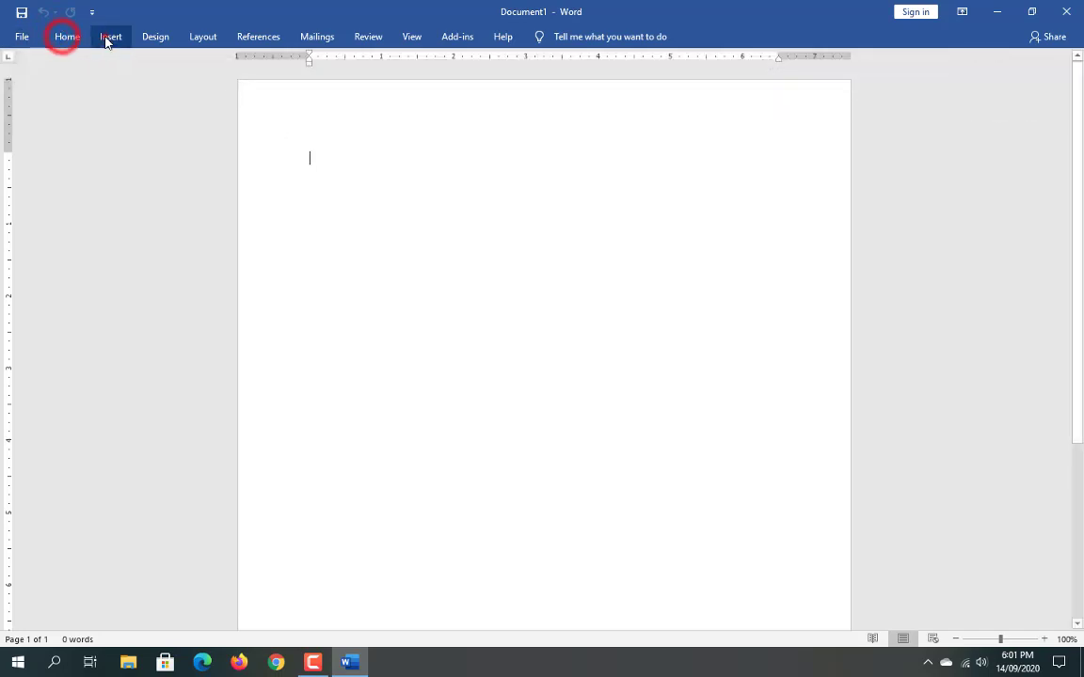
left_click(106, 40)
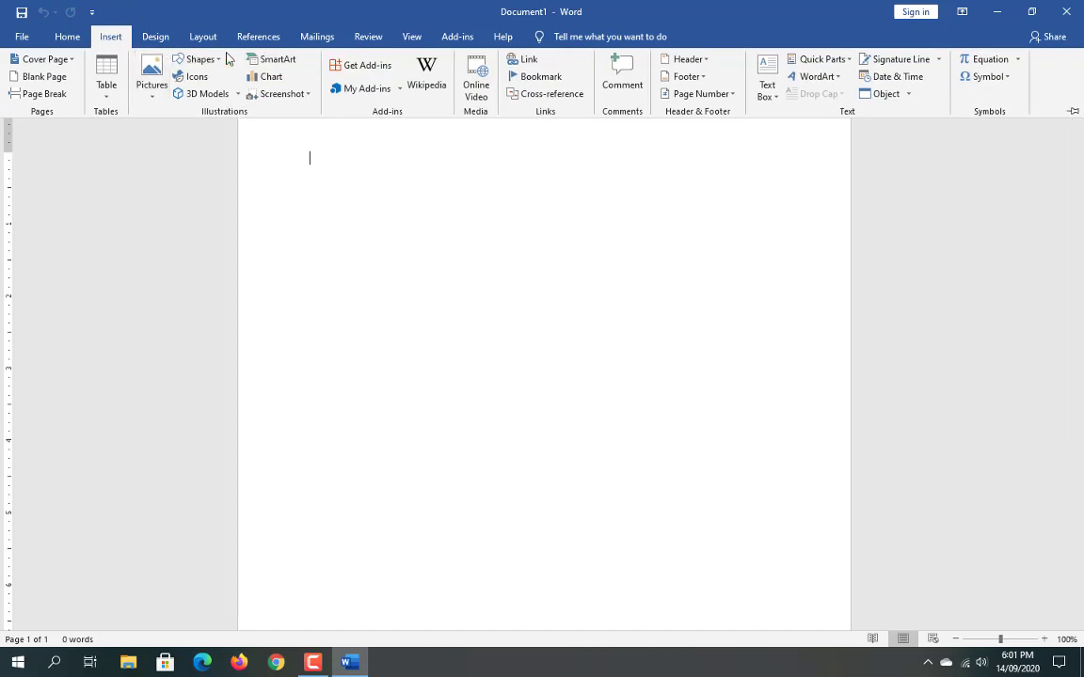
left_click(117, 39)
left_click(152, 38)
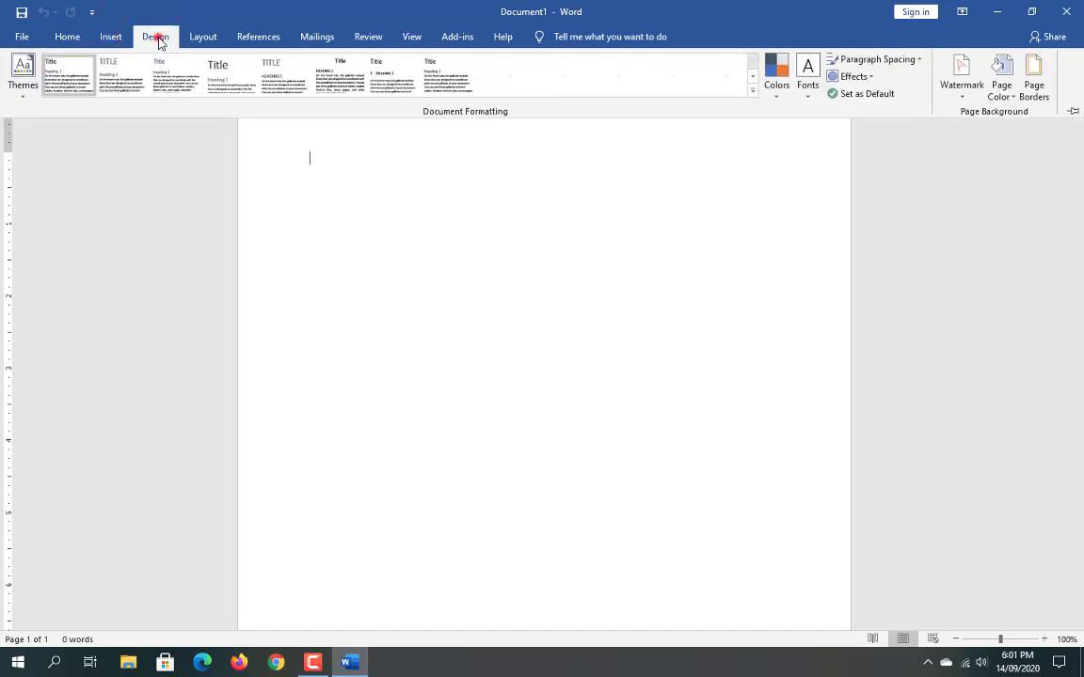
left_click(156, 39)
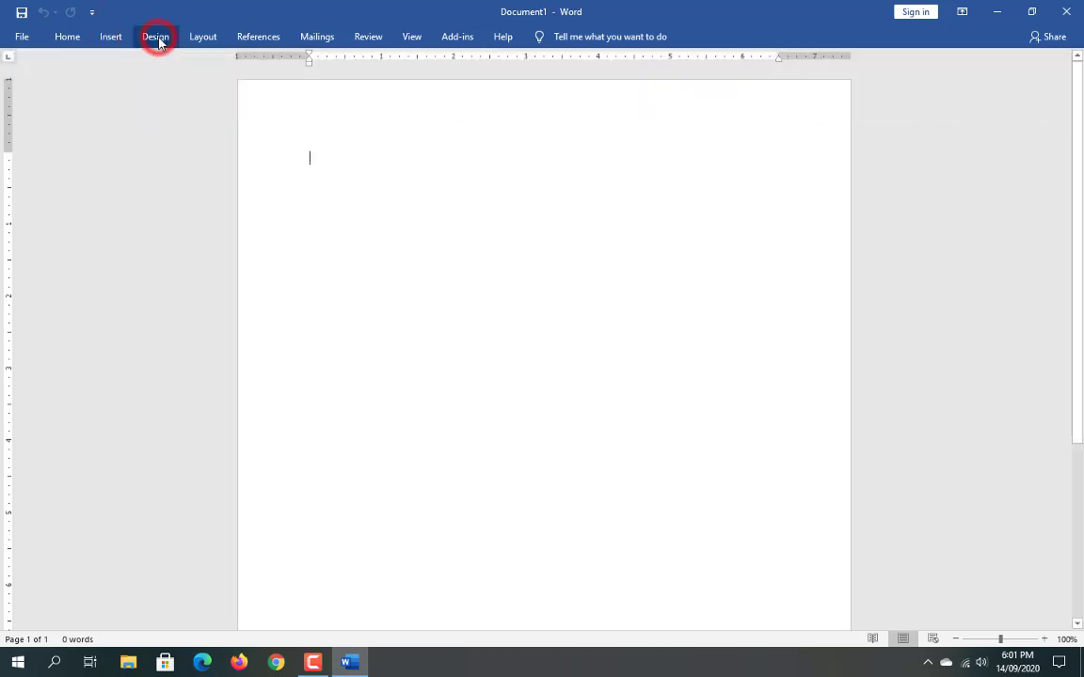
- Set the ribbon display to Show Tabs and Commands
left_click(962, 12)
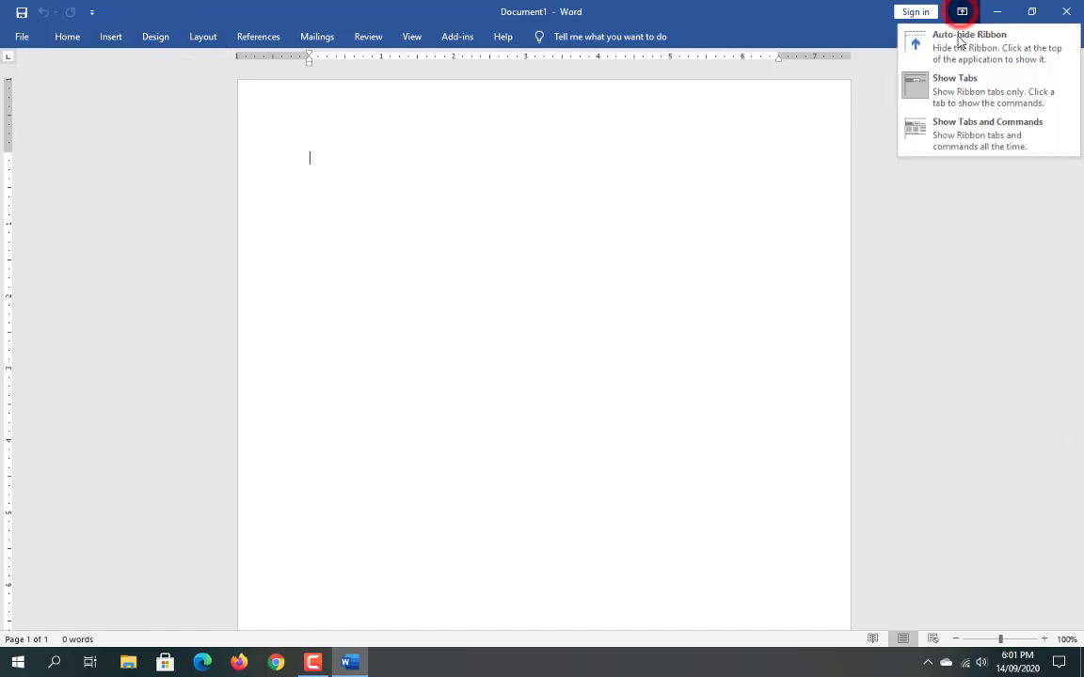
left_click(982, 136)
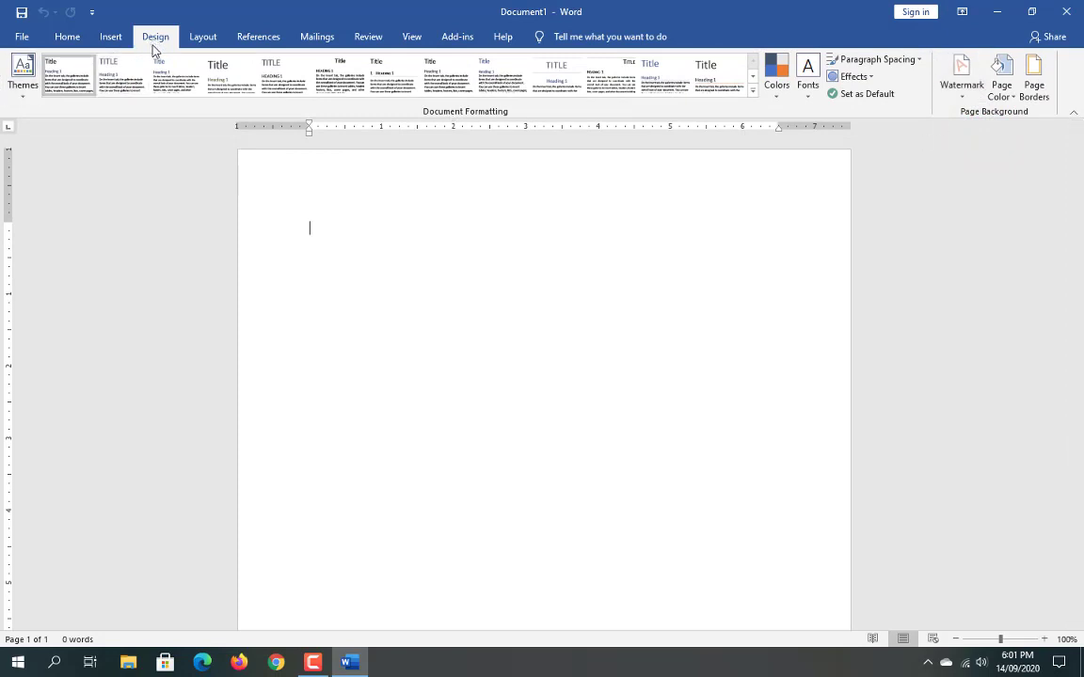
- Look through the Layout, Mailings, Home, Insert, Design and References commands on the ribbon
left_click(201, 37)
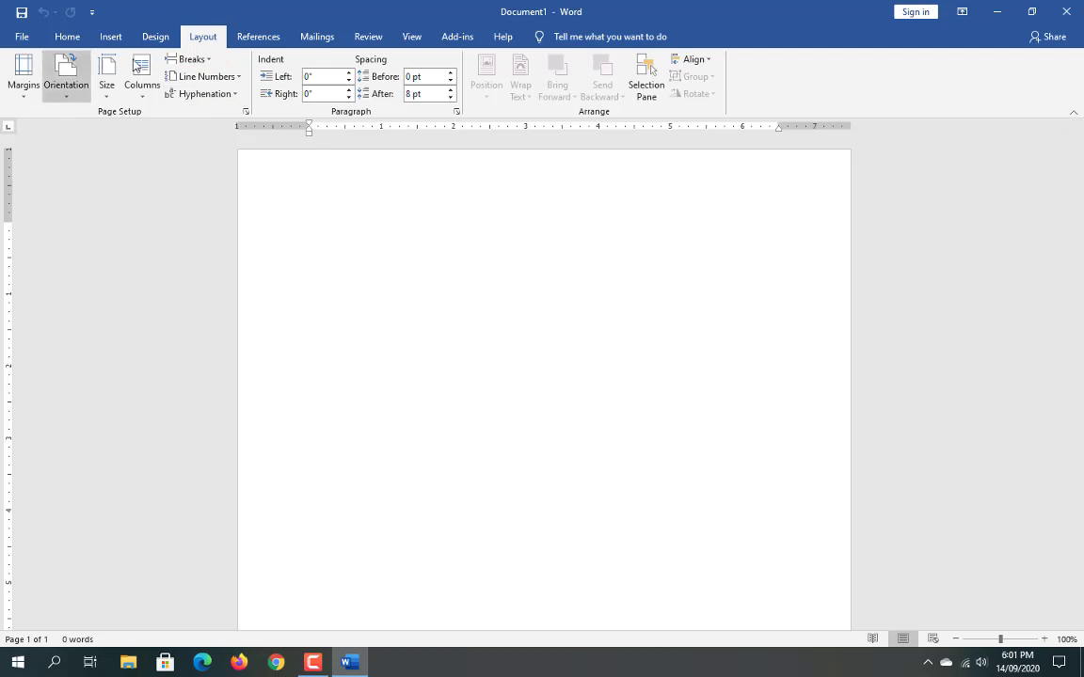
left_click(318, 38)
left_click(66, 37)
left_click(110, 36)
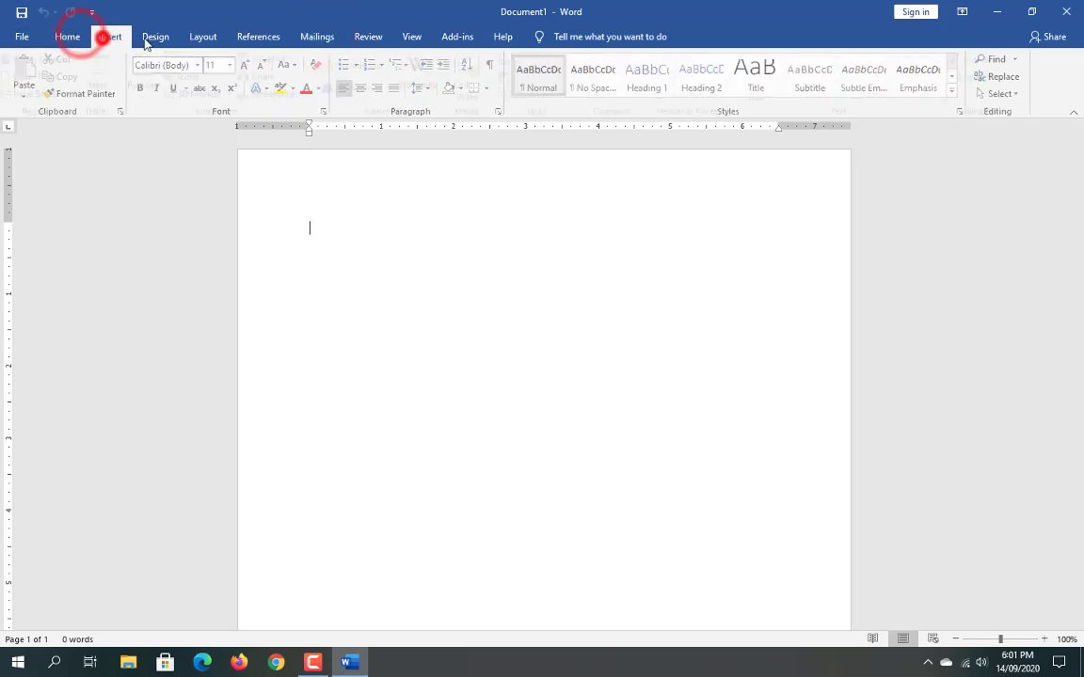
left_click(158, 36)
left_click(201, 37)
left_click(257, 37)
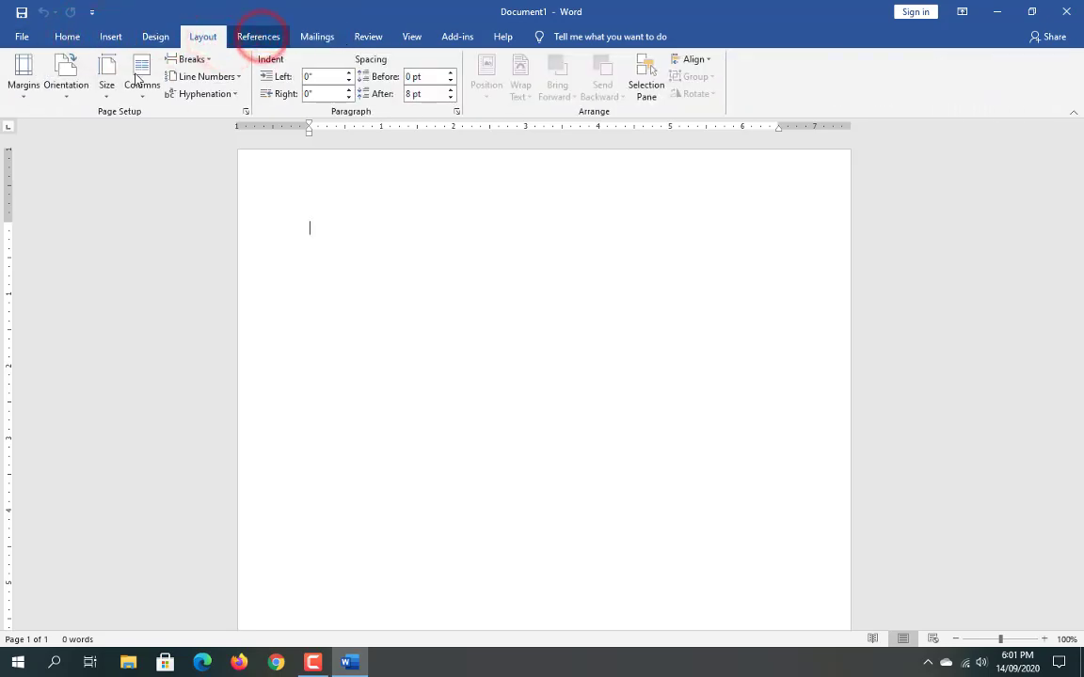
- Hide the document ruler, show it again, and return to the Home commands
left_click(410, 37)
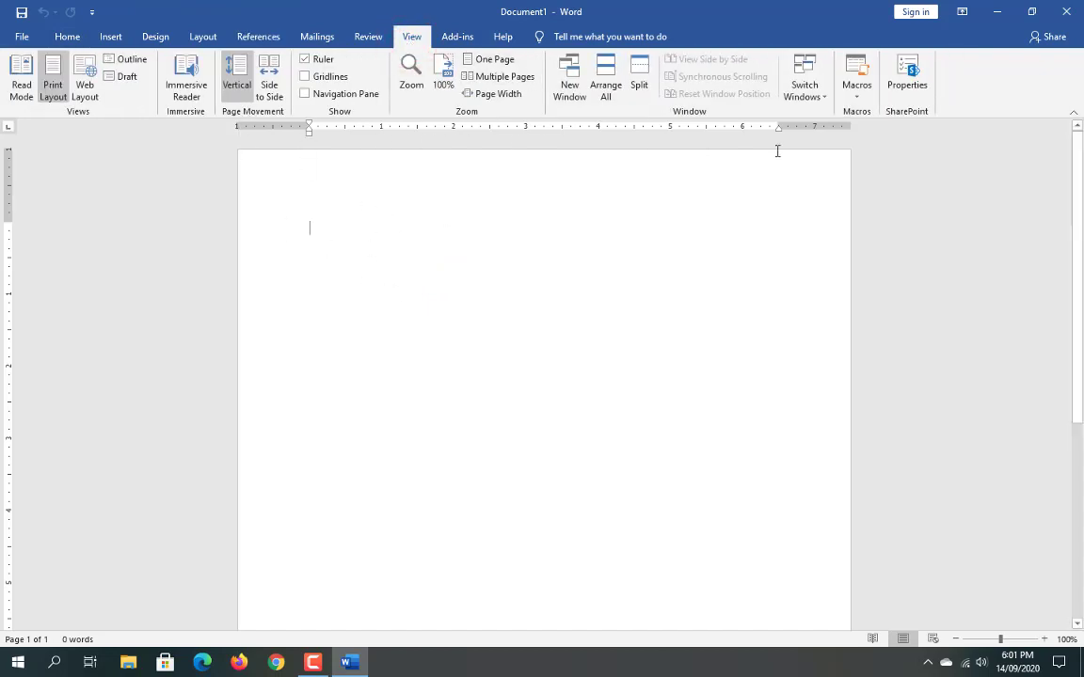
left_click(305, 60)
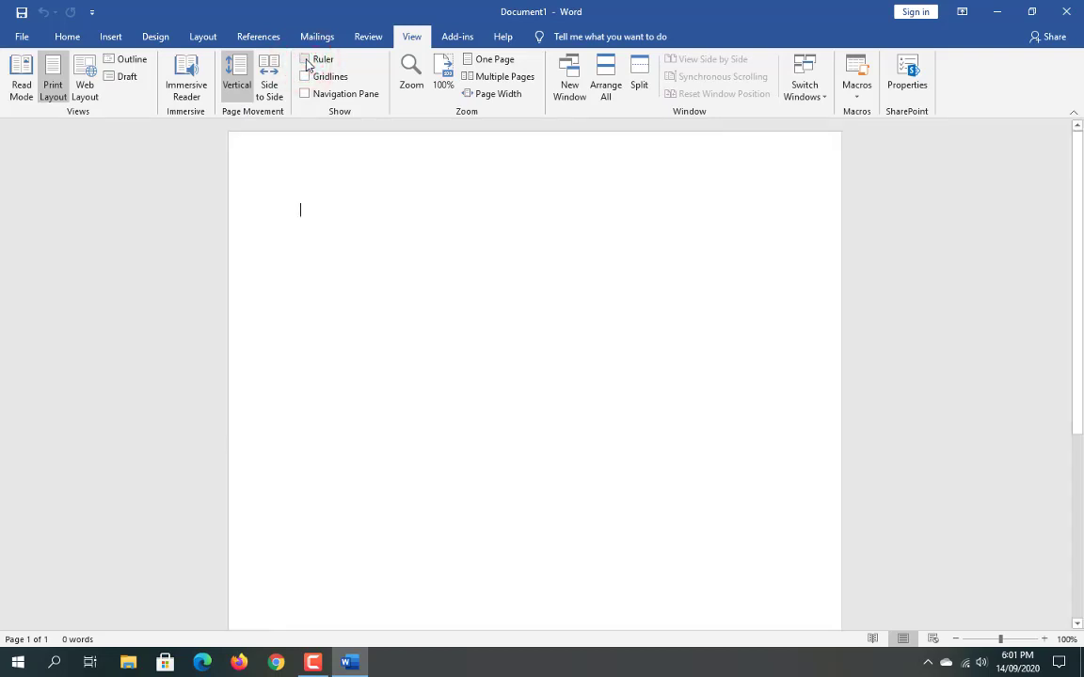
left_click(306, 60)
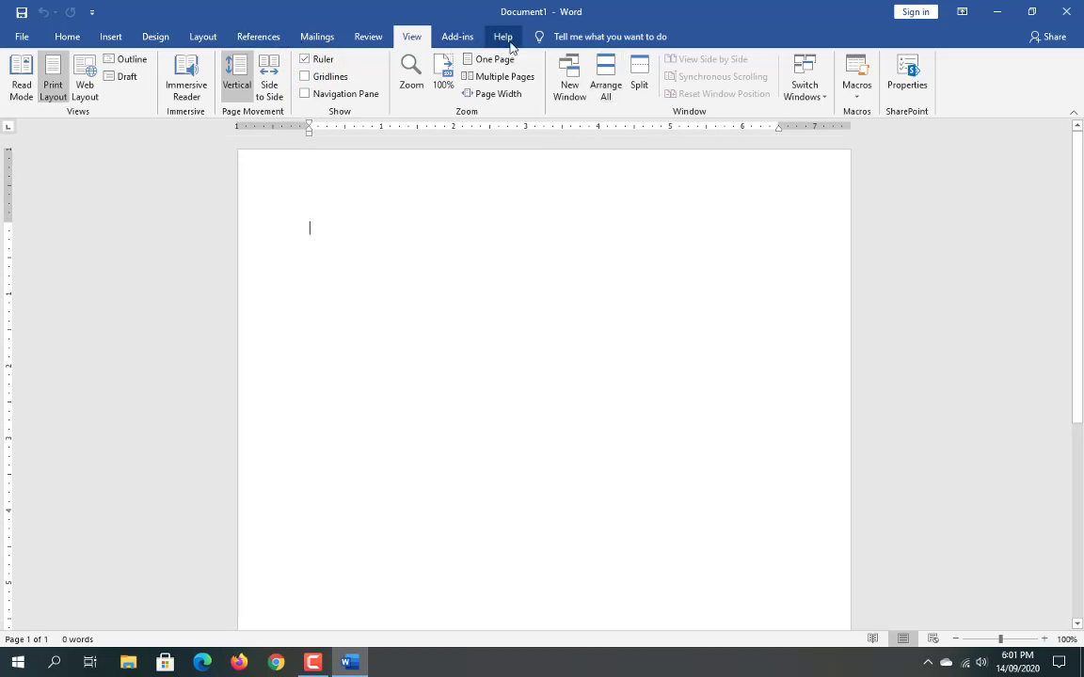
left_click(65, 41)
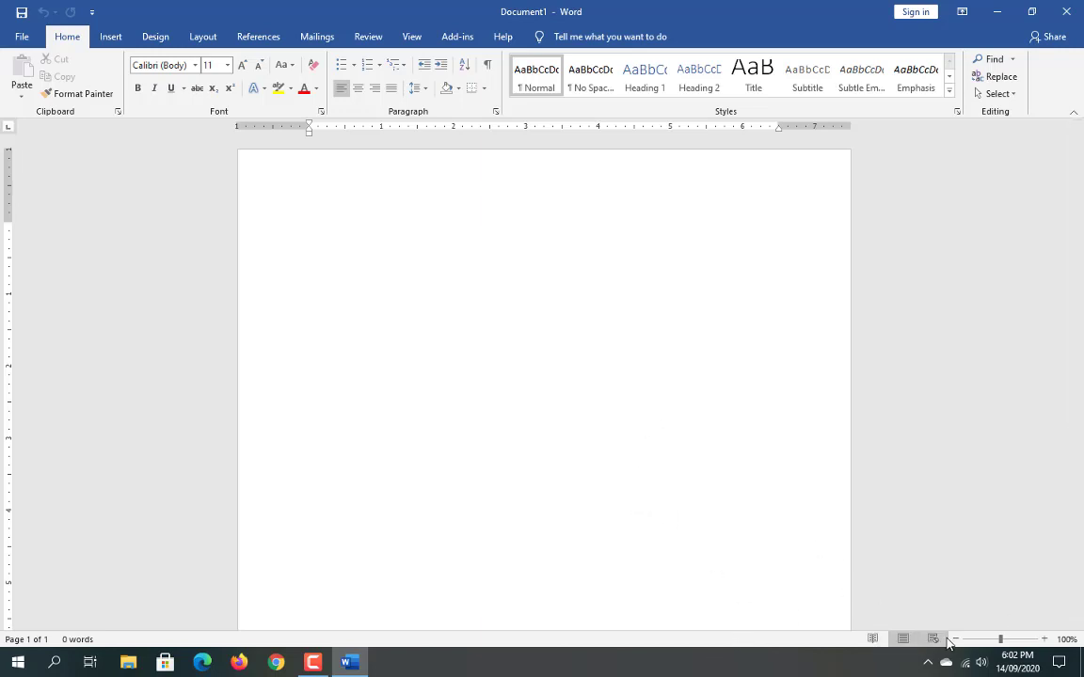
- View the blank document in Read Mode and return it to Print Layout
left_click(872, 638)
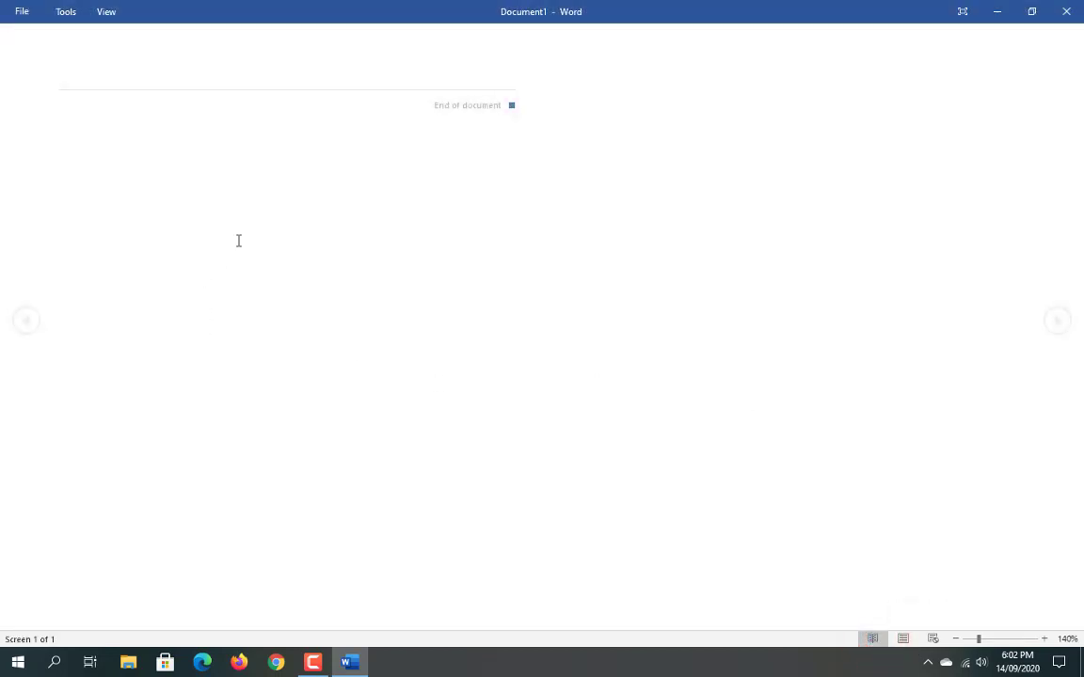
left_click(902, 639)
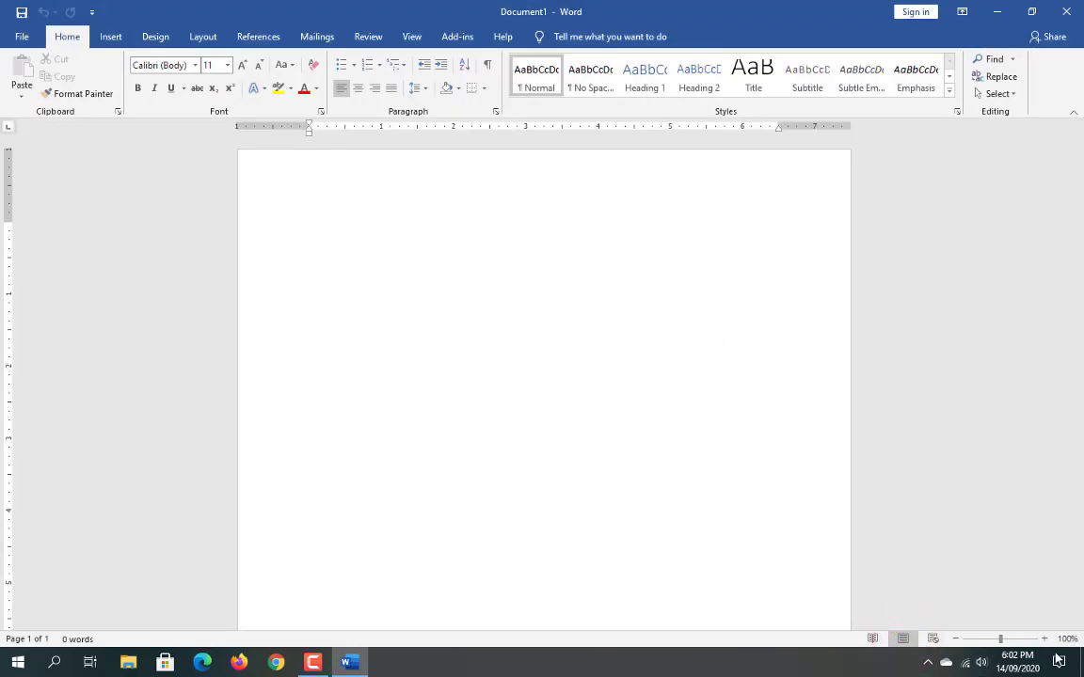
- Try zooming the blank page out and in with stepwise zoom, and return it to 100%
left_click(957, 639)
left_click(957, 639)
left_click(957, 639)
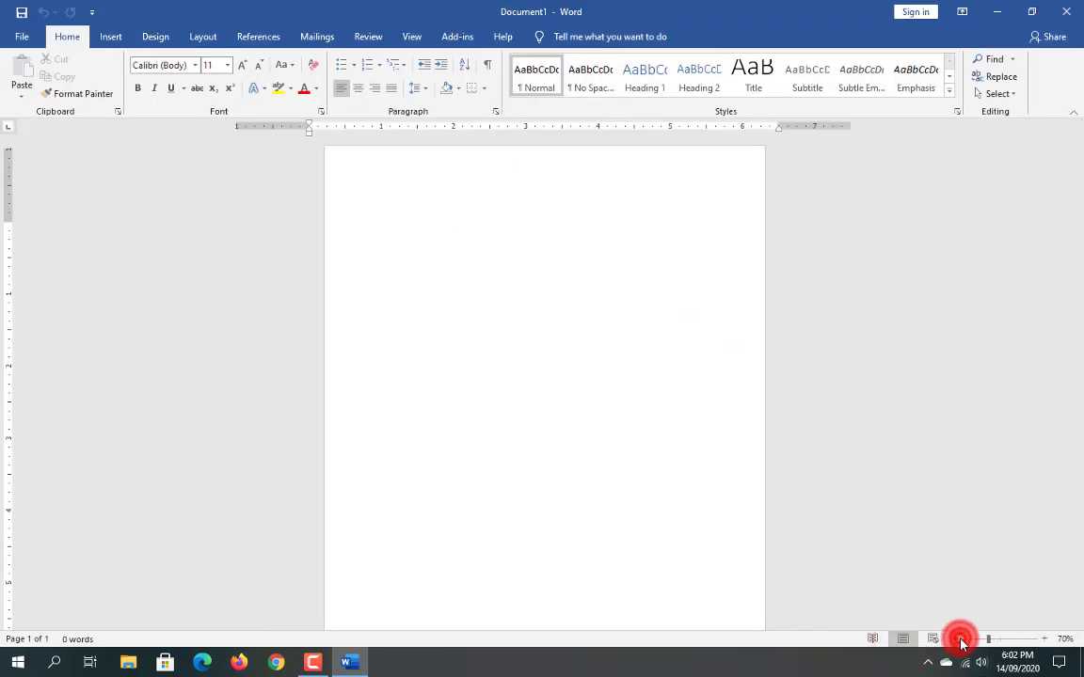
left_click(957, 639)
left_click(956, 639)
left_click(1045, 640)
left_click(1045, 639)
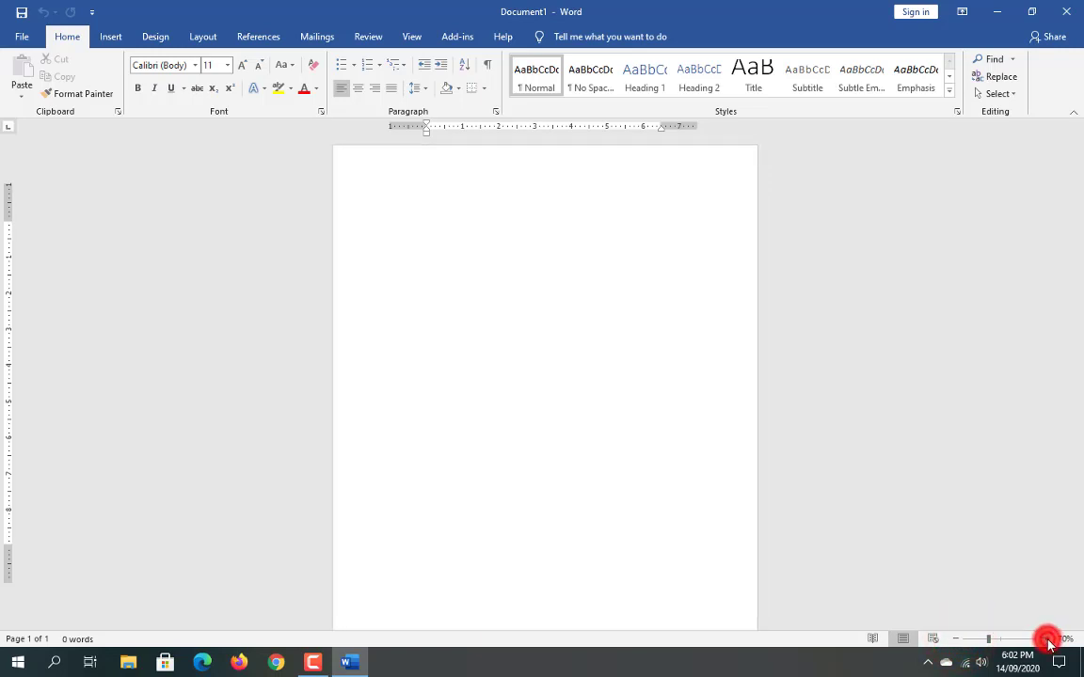
left_click(1045, 640)
left_click(1045, 640)
left_click(1045, 639)
left_click(1045, 639)
left_click(1045, 639)
left_click(1045, 639)
left_click(1045, 640)
left_click(1045, 639)
left_click(1045, 640)
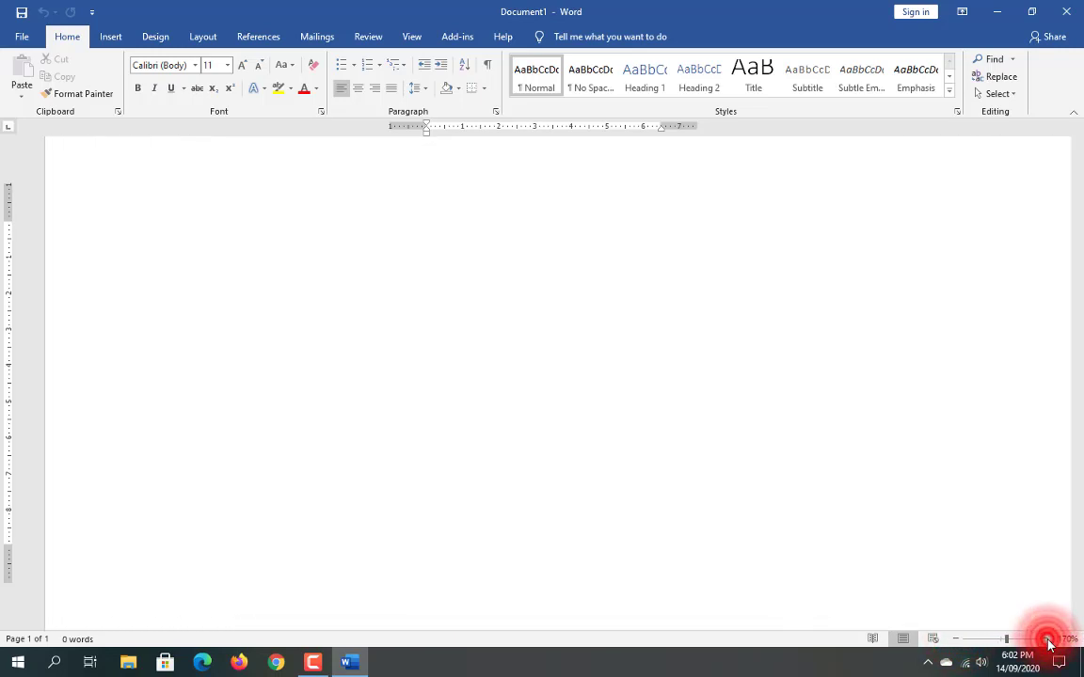
left_click(1045, 640)
left_click(957, 639)
left_click(956, 639)
left_click(957, 639)
left_click(957, 638)
left_click(957, 639)
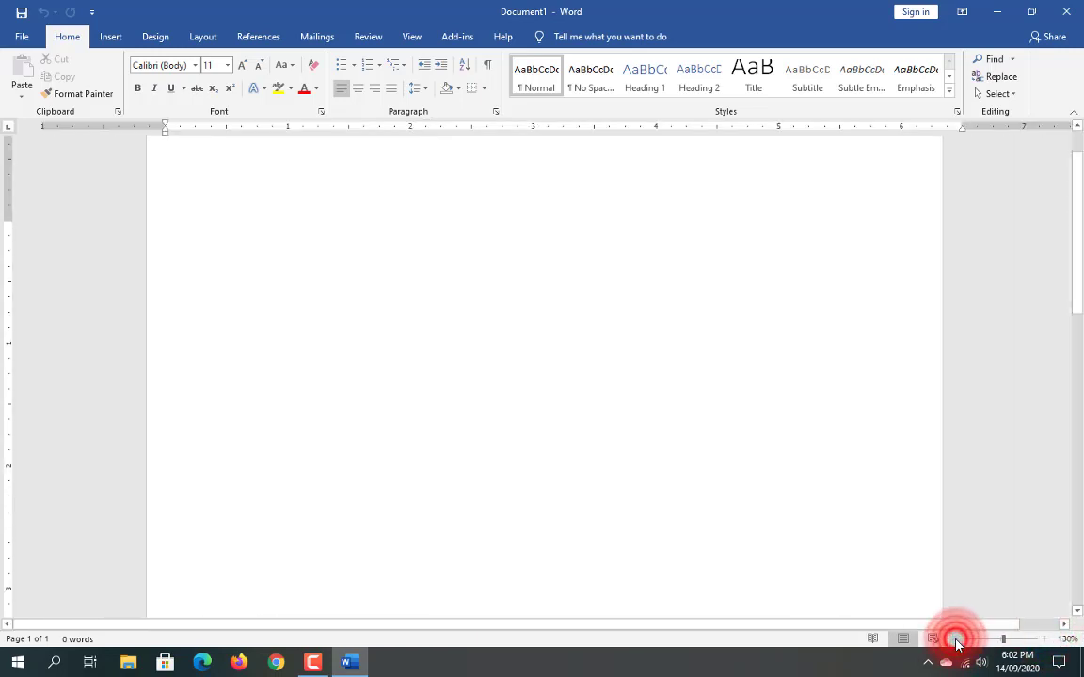
left_click(957, 639)
left_click(957, 639)
left_click(956, 638)
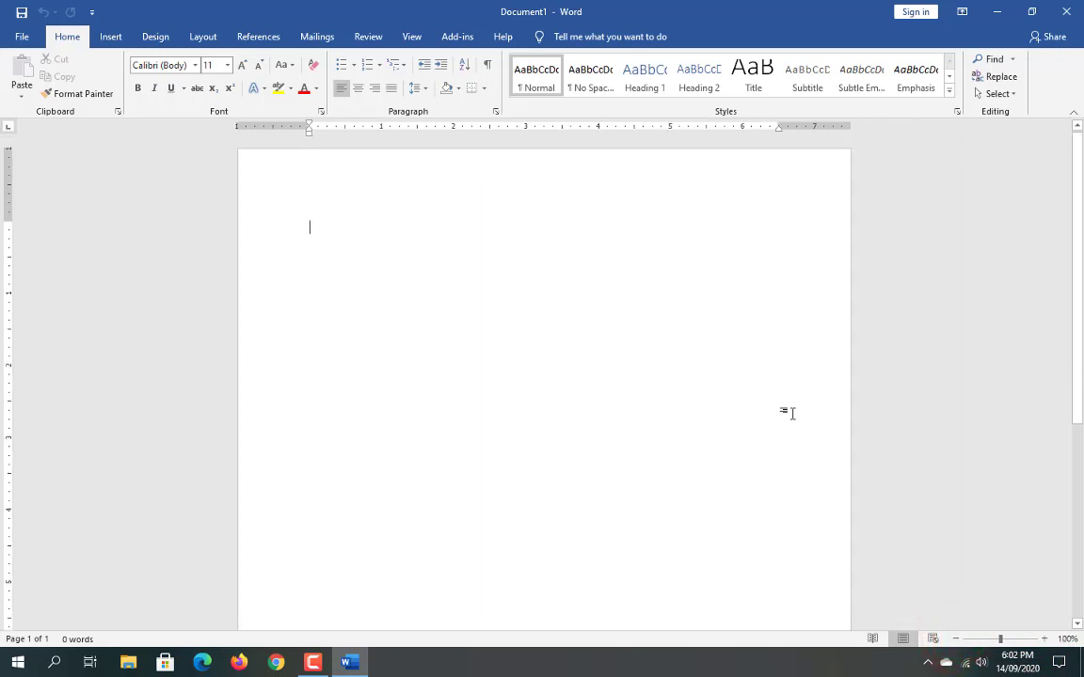
scroll(788, 414, "down", 2)
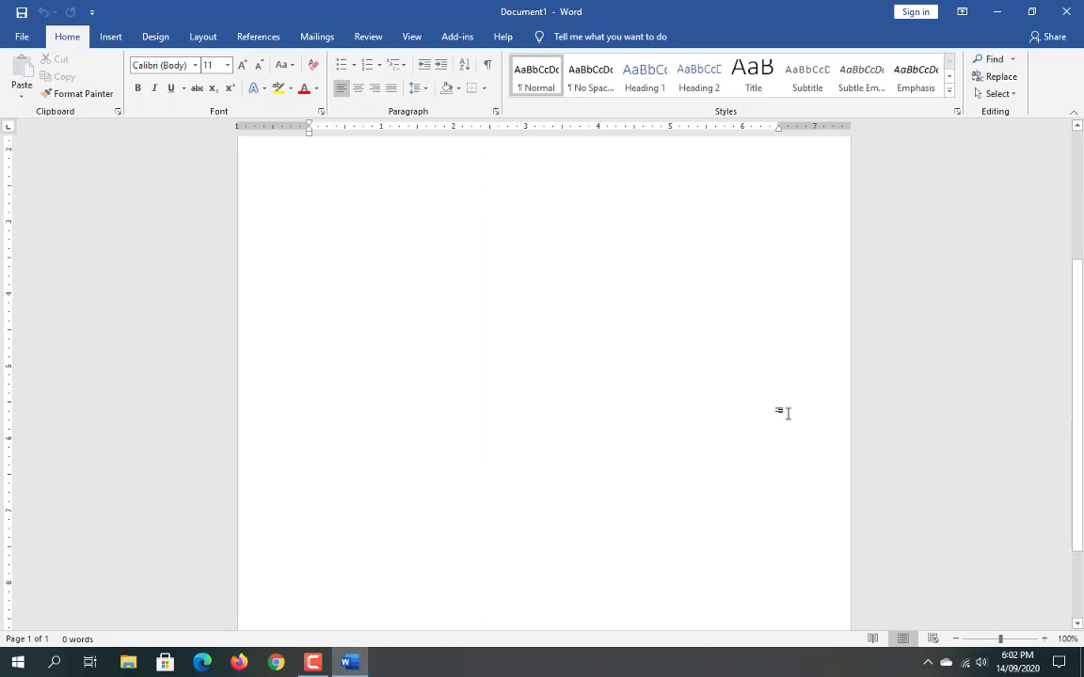
scroll(788, 414, "up", 2)
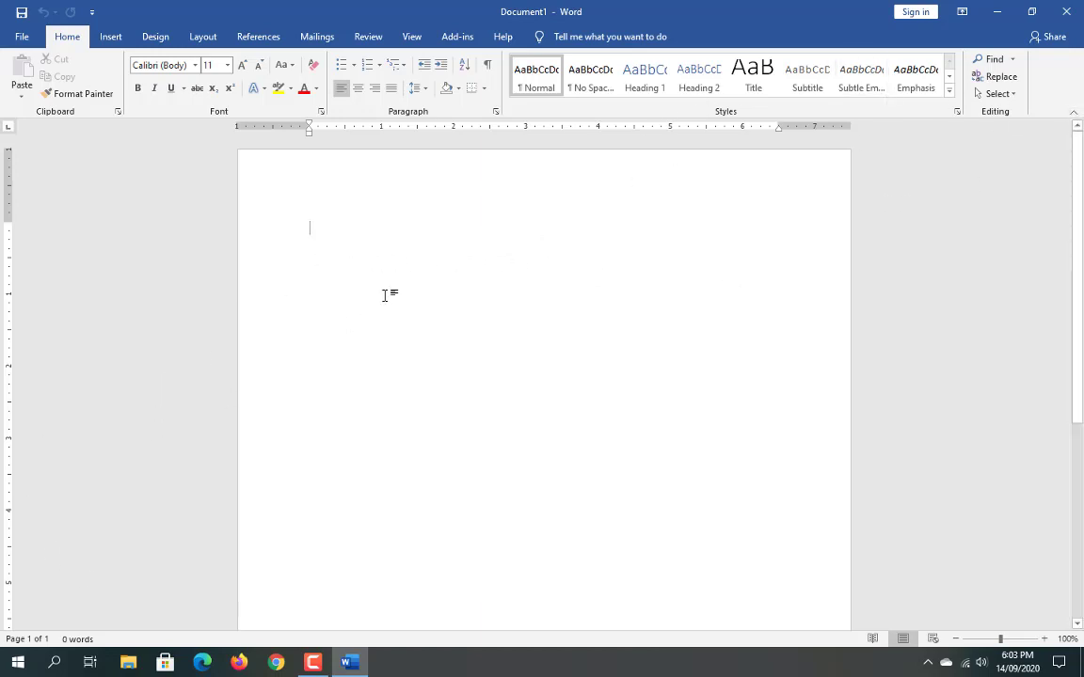
- Close the blank document and exit Word
left_click(1069, 13)
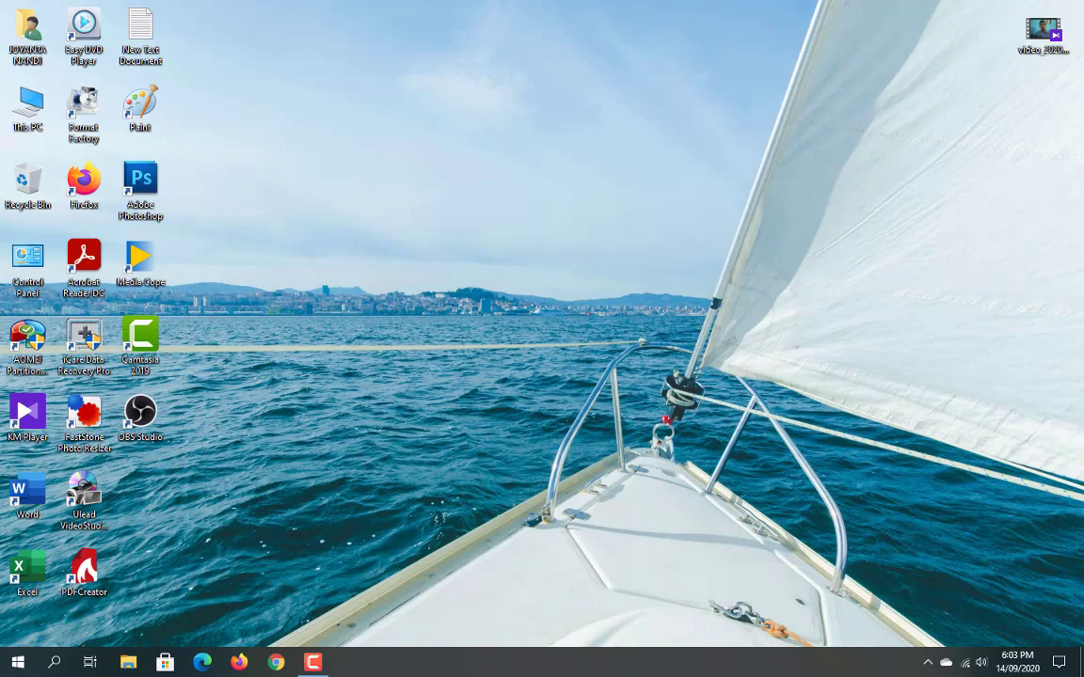
- Browse the list of installed Windows apps for Office programs and expand the Microsoft Office Tools folder
left_click(18, 662)
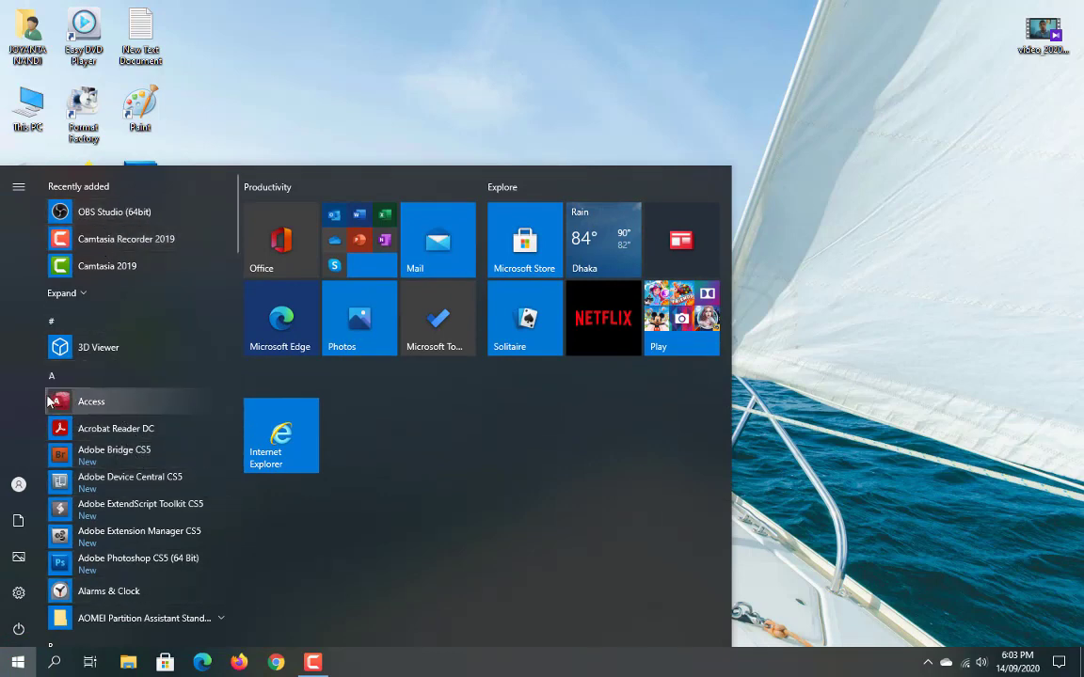
scroll(117, 485, "down", 3)
scroll(104, 471, "down", 4)
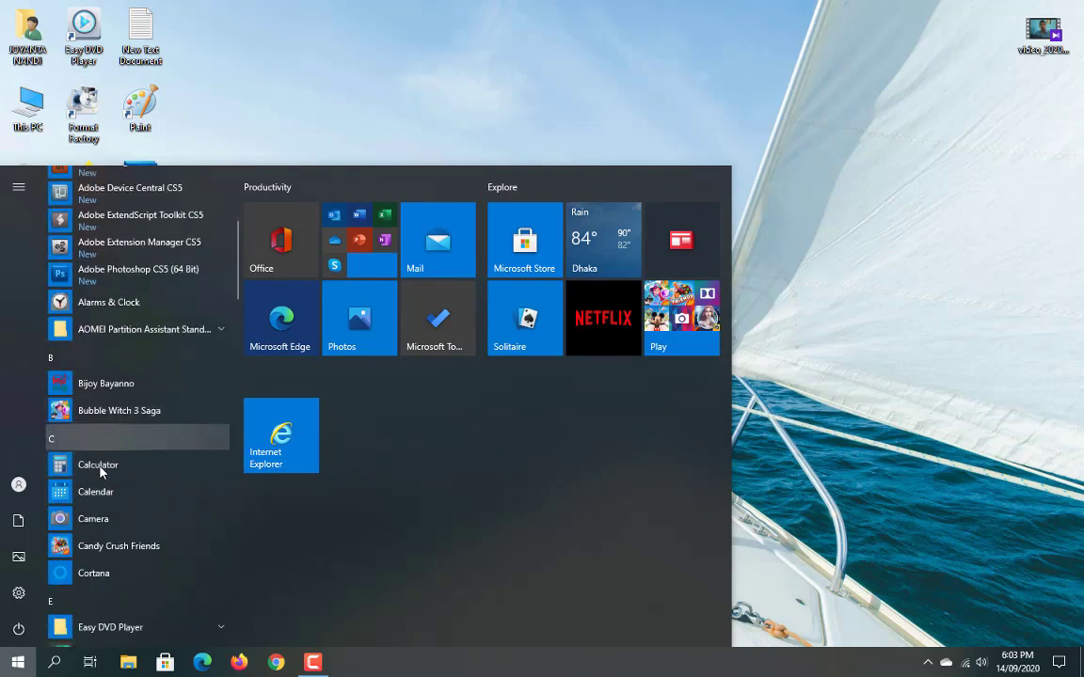
scroll(121, 593, "down", 4)
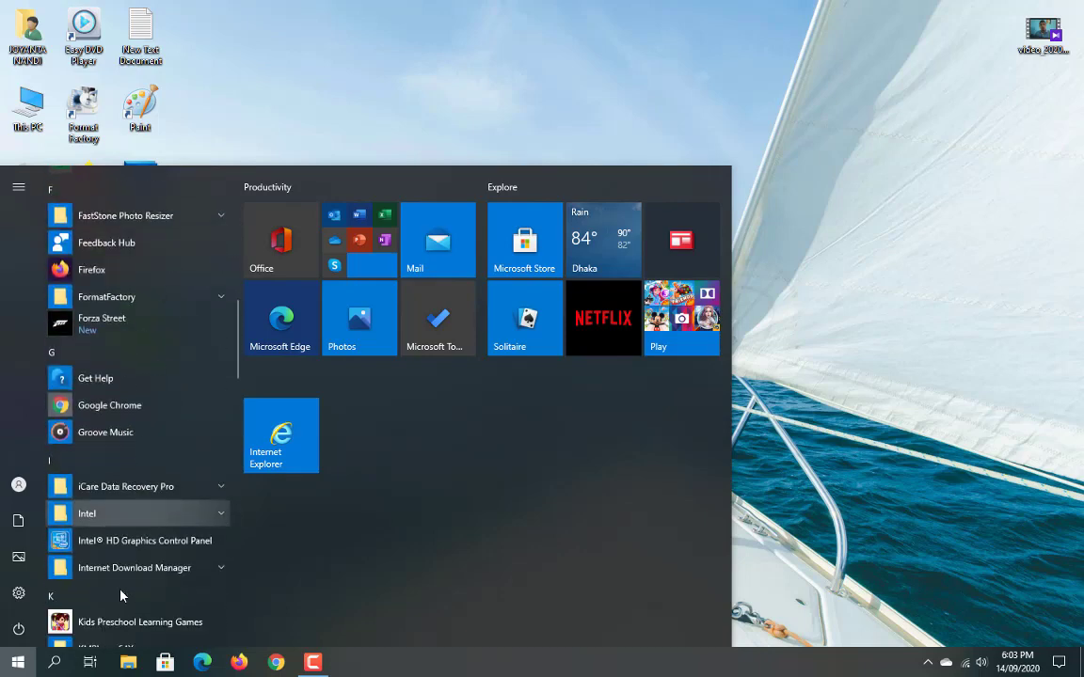
scroll(134, 630, "down", 15)
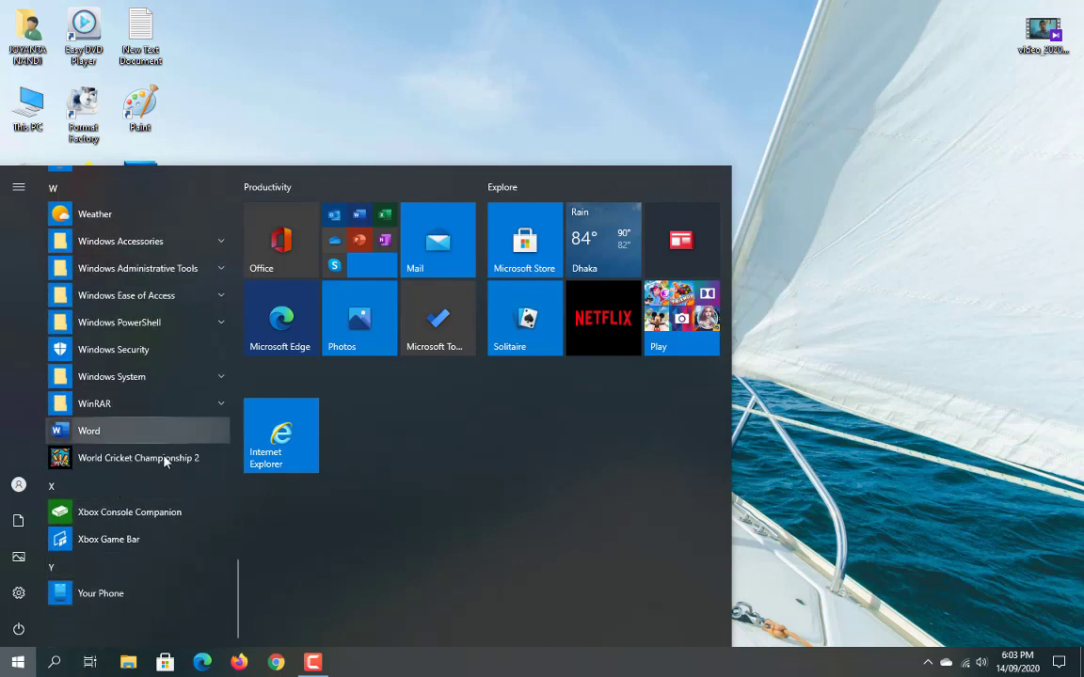
scroll(155, 452, "up", 10)
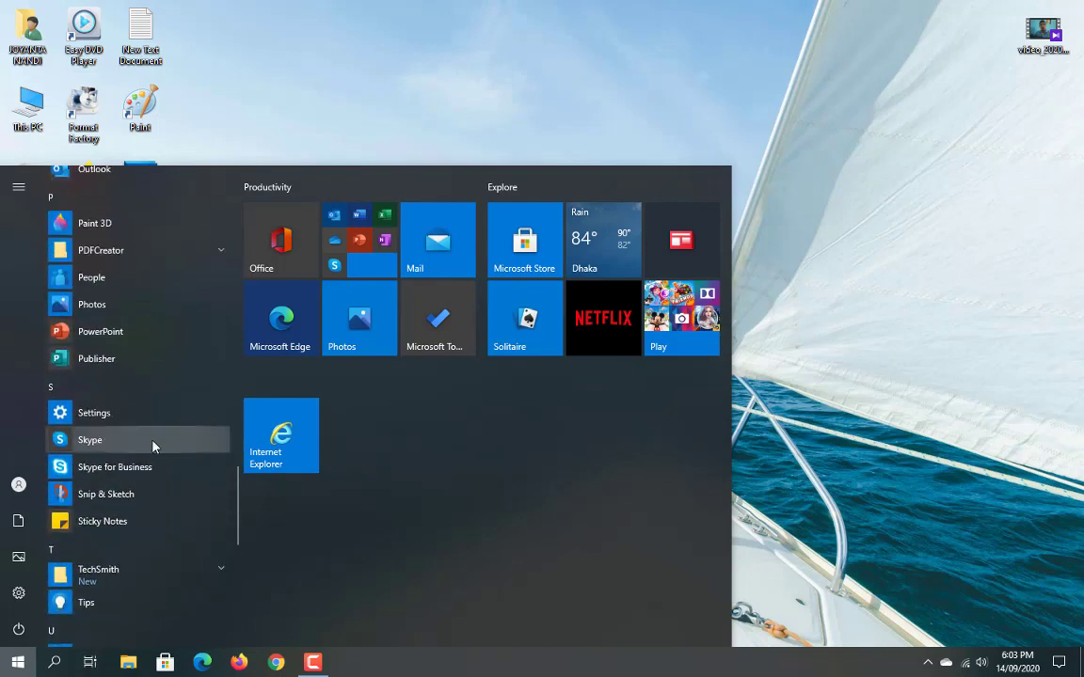
scroll(153, 442, "up", 5)
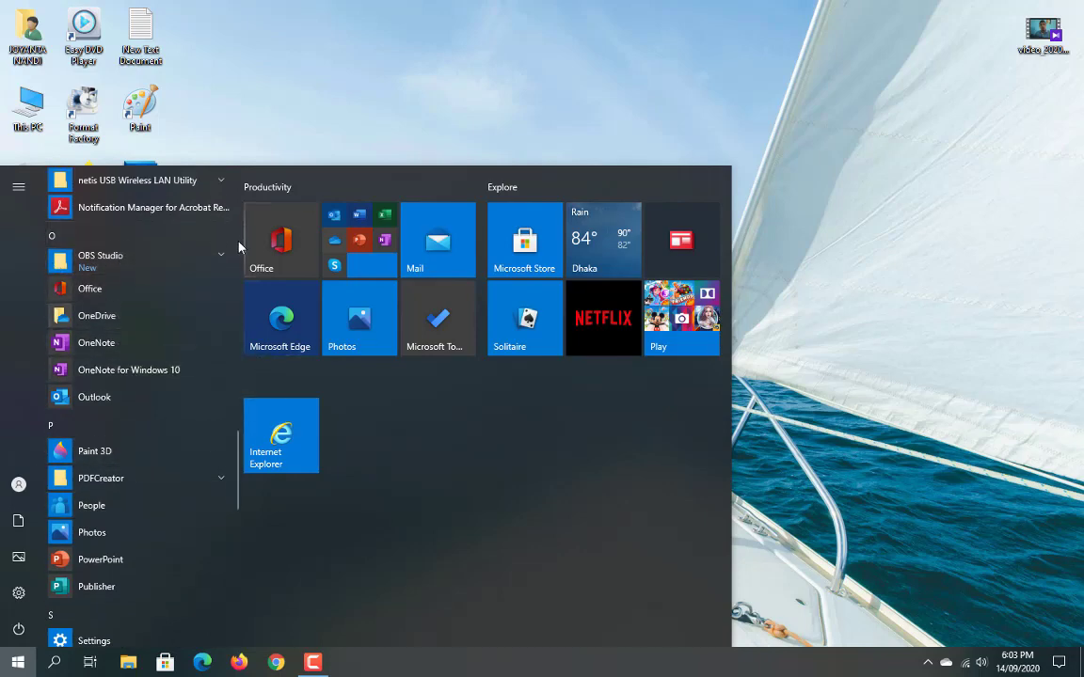
scroll(191, 380, "up", 4)
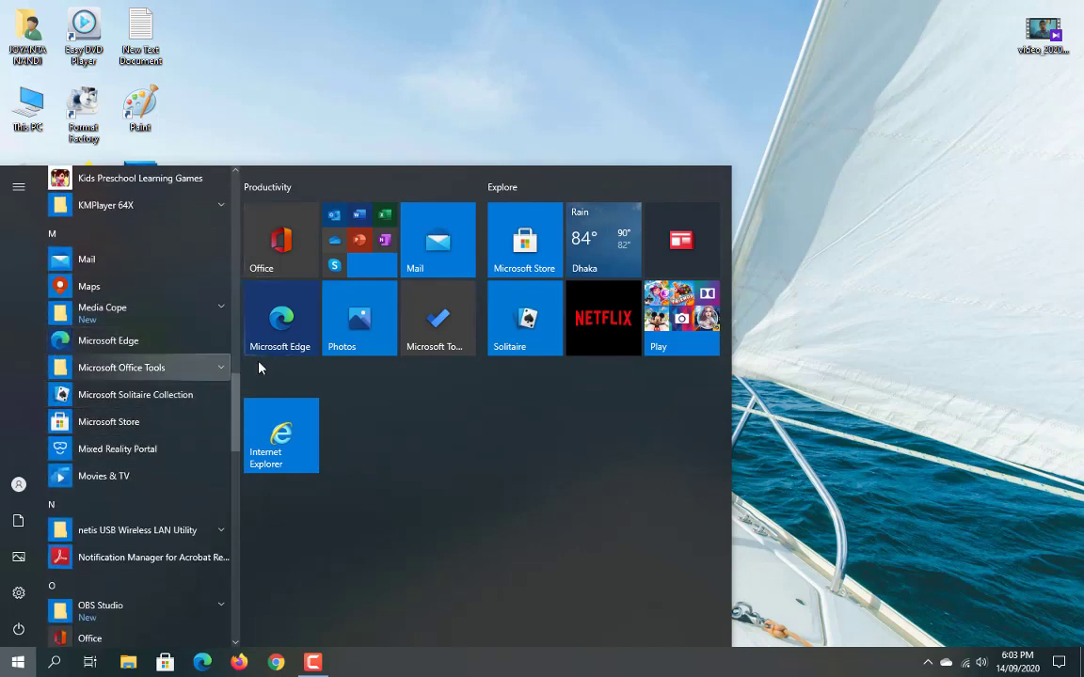
left_click(211, 365)
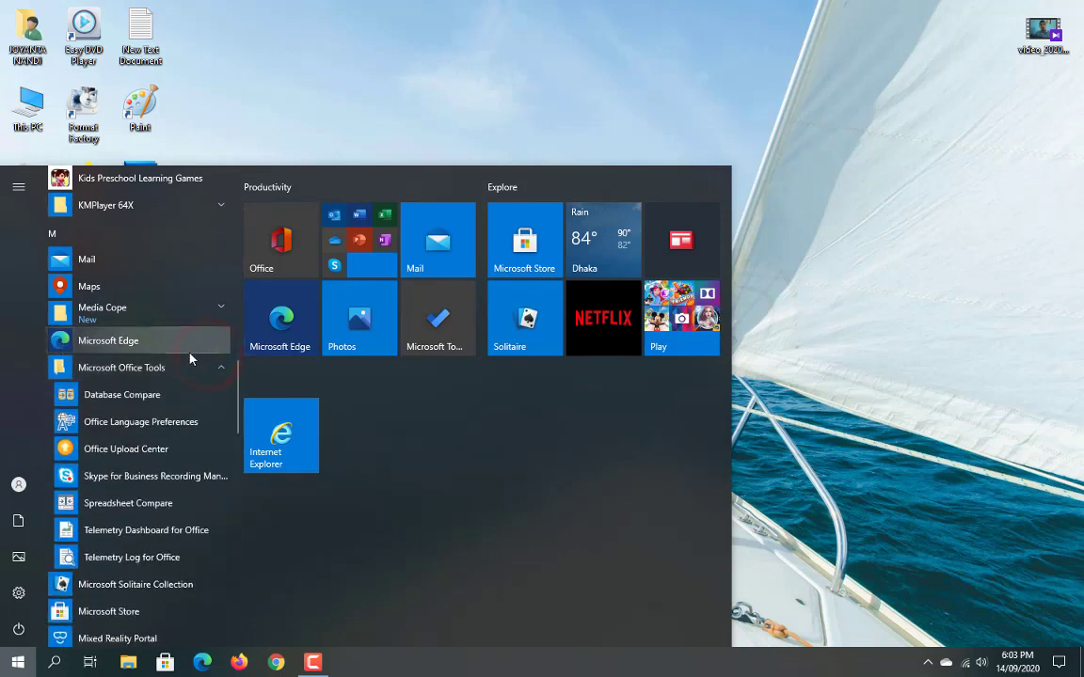
- Launch Word from a Windows search for "word", and close it from its start page
left_click(167, 365)
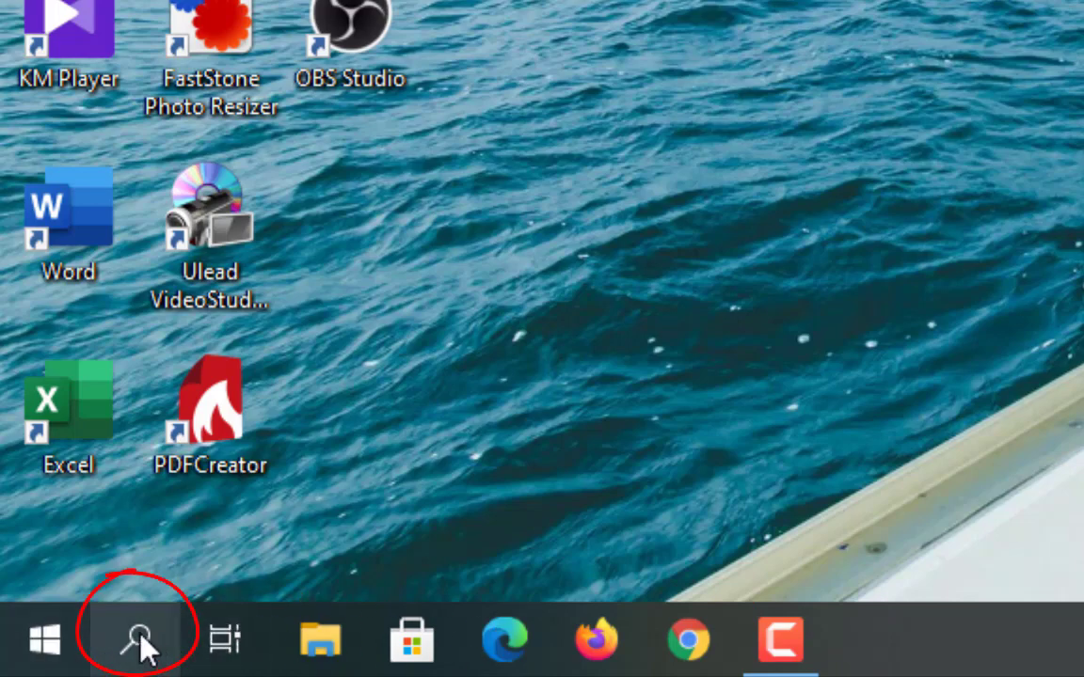
left_click(140, 642)
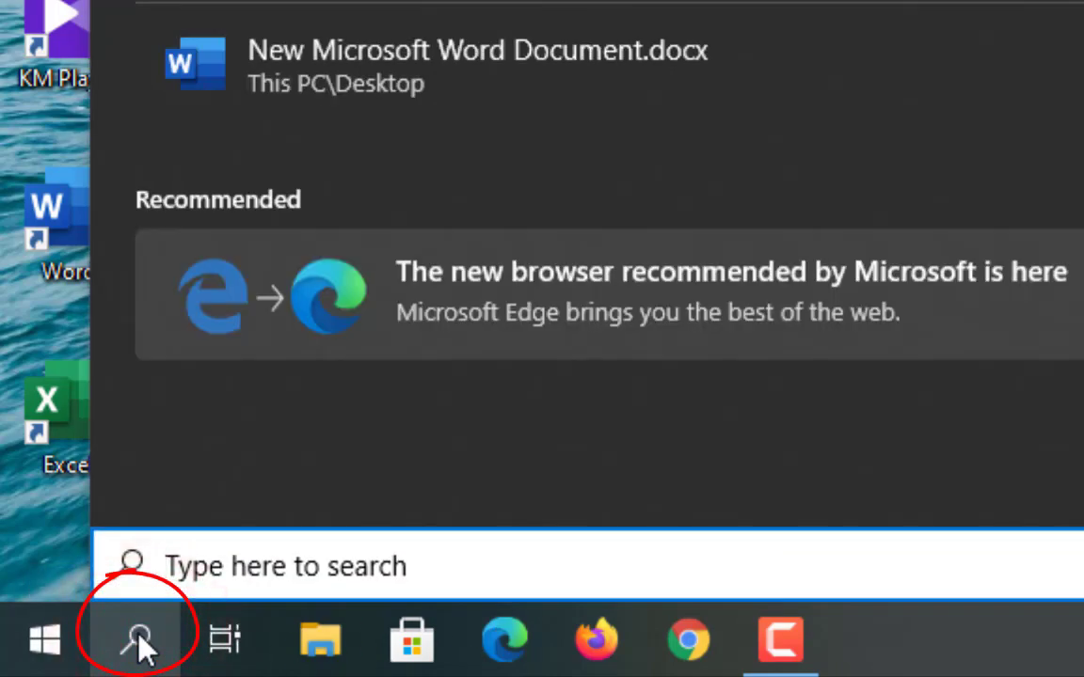
type("wo")
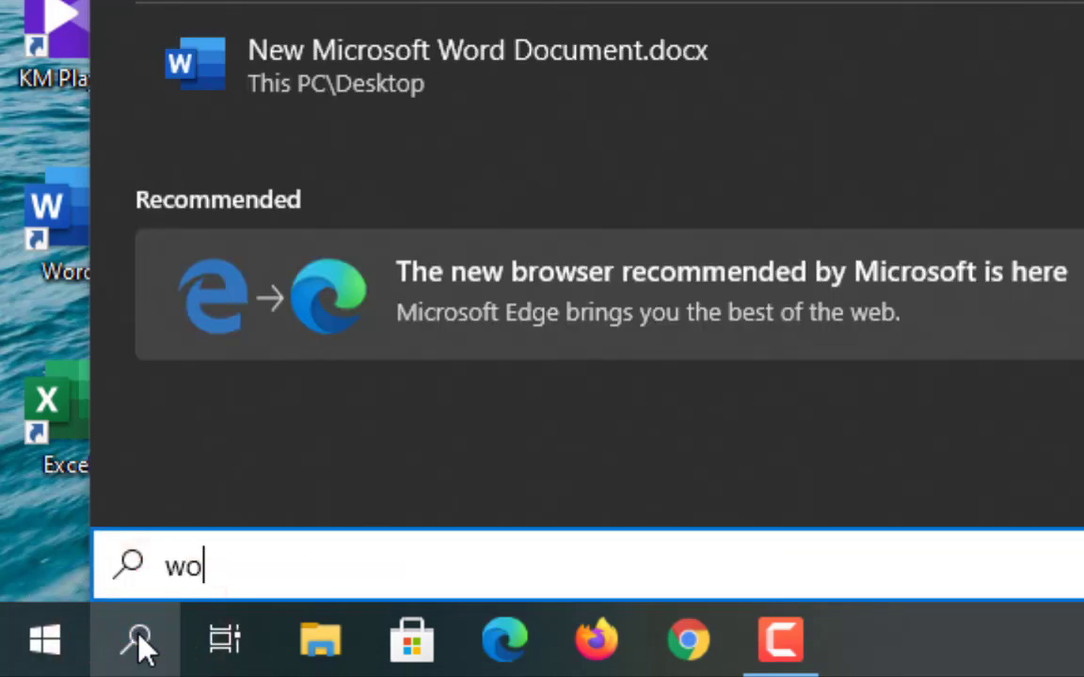
type("f")
key("BackSpace")
type("rd")
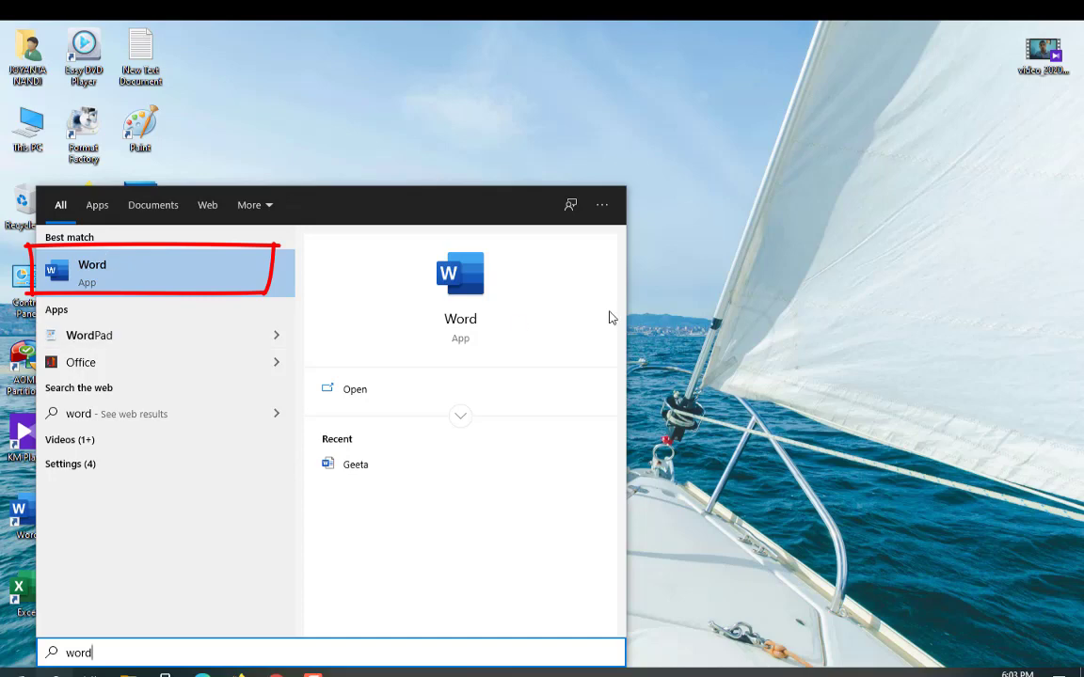
left_click(111, 266)
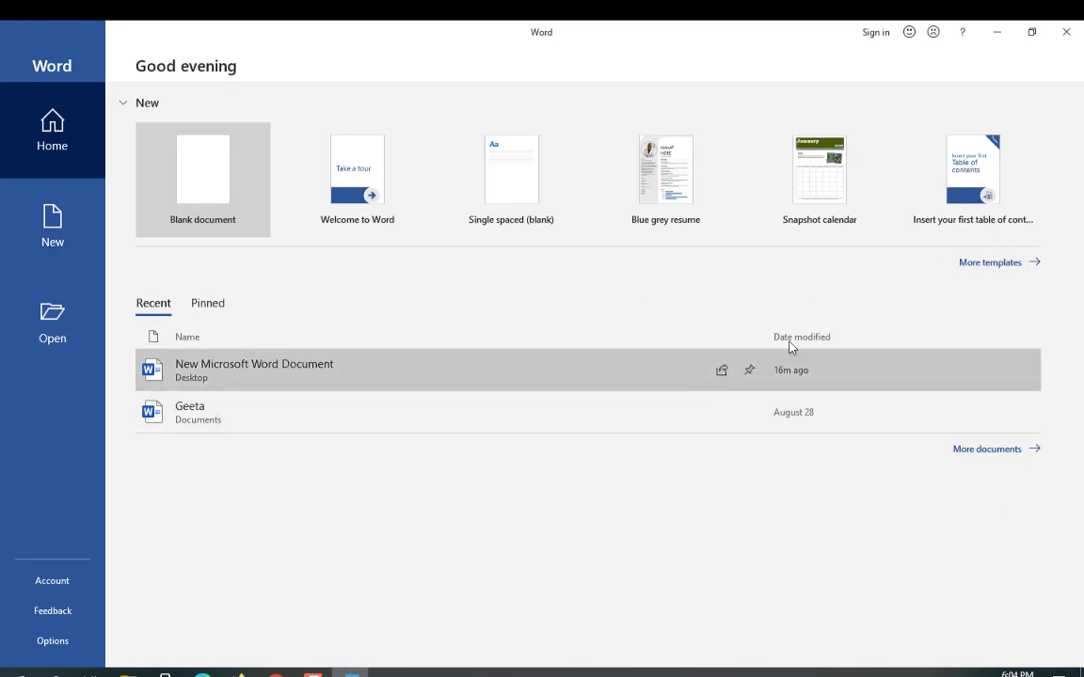
left_click(1080, 41)
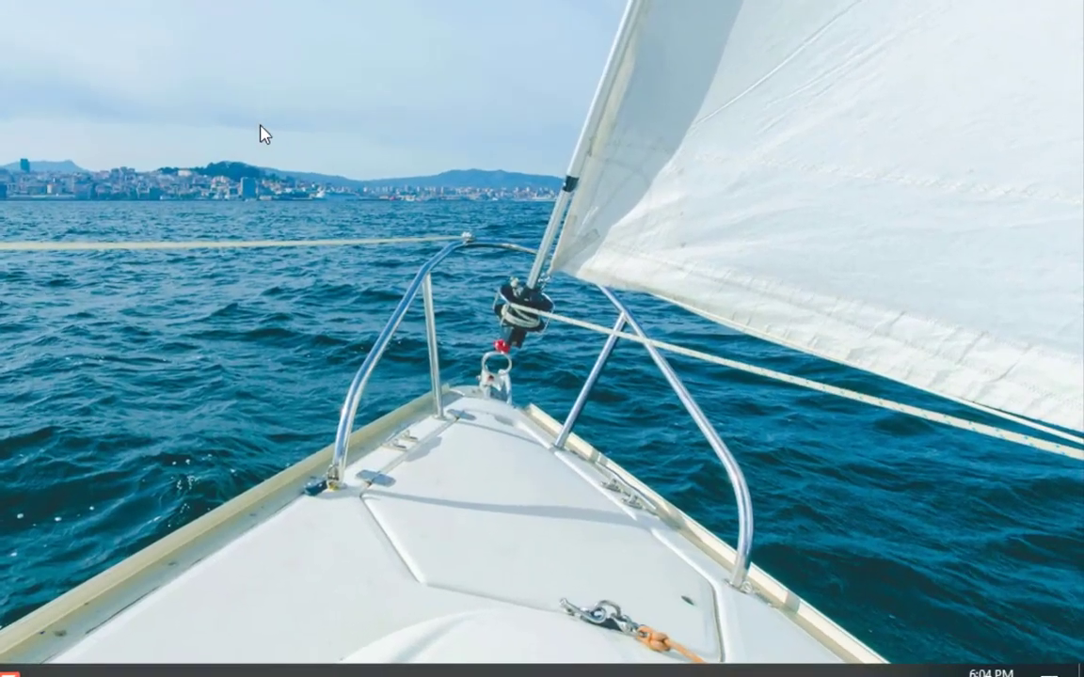
- Create a new Microsoft Word document on an empty area of the desktop, keeping its default file name
right_click(495, 270)
left_click(269, 160)
right_click(266, 141)
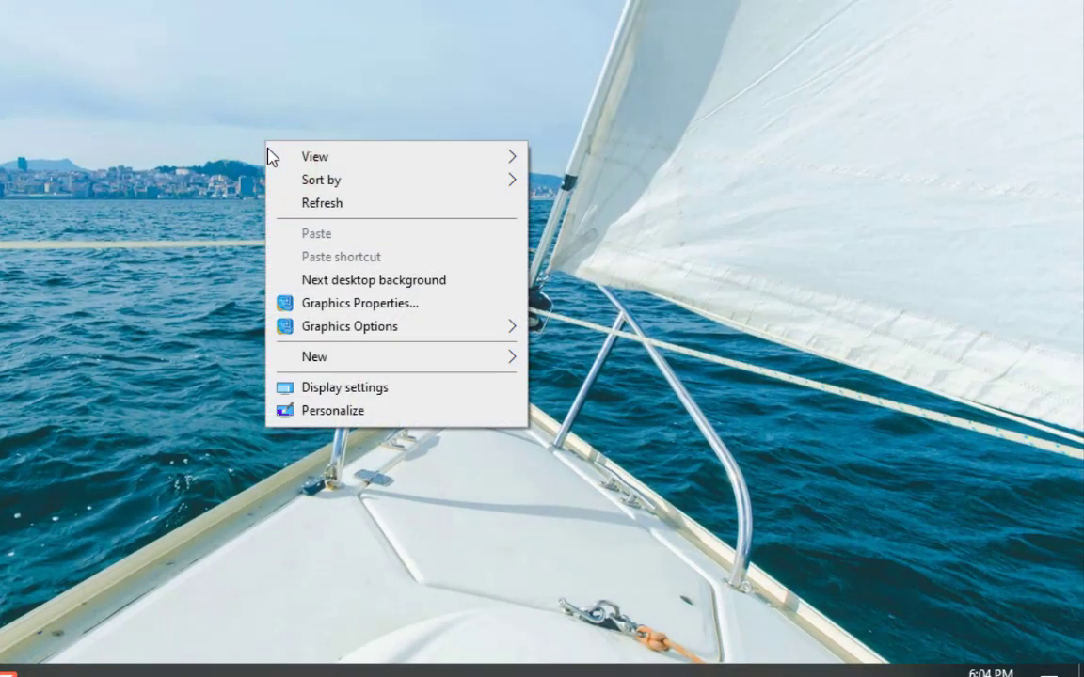
left_click(316, 358)
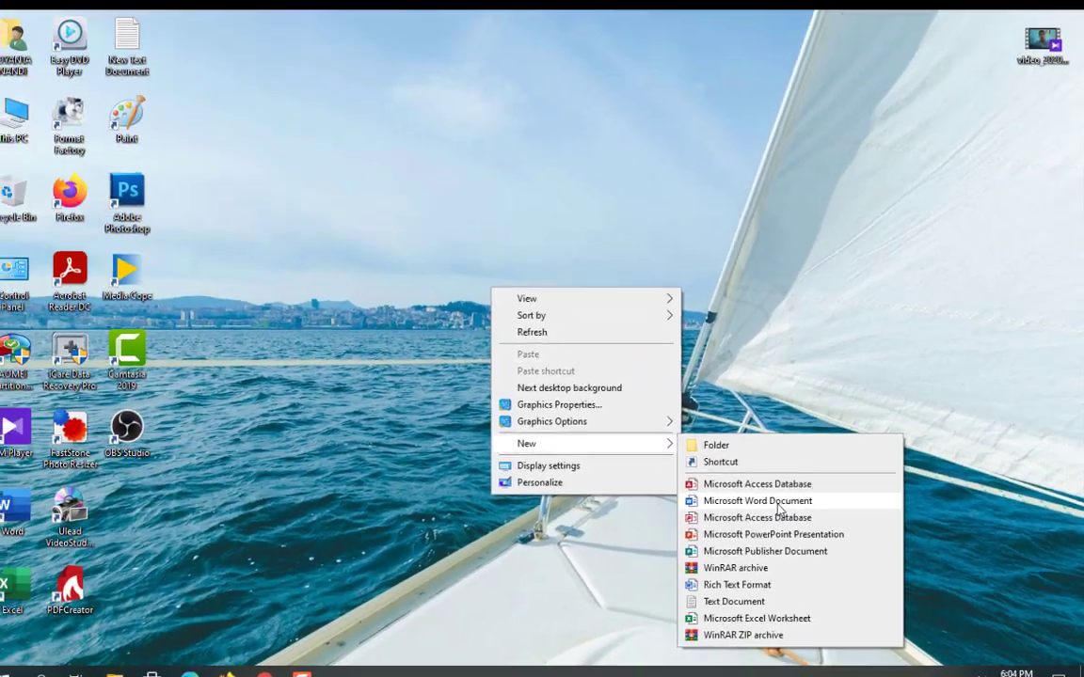
left_click(663, 435)
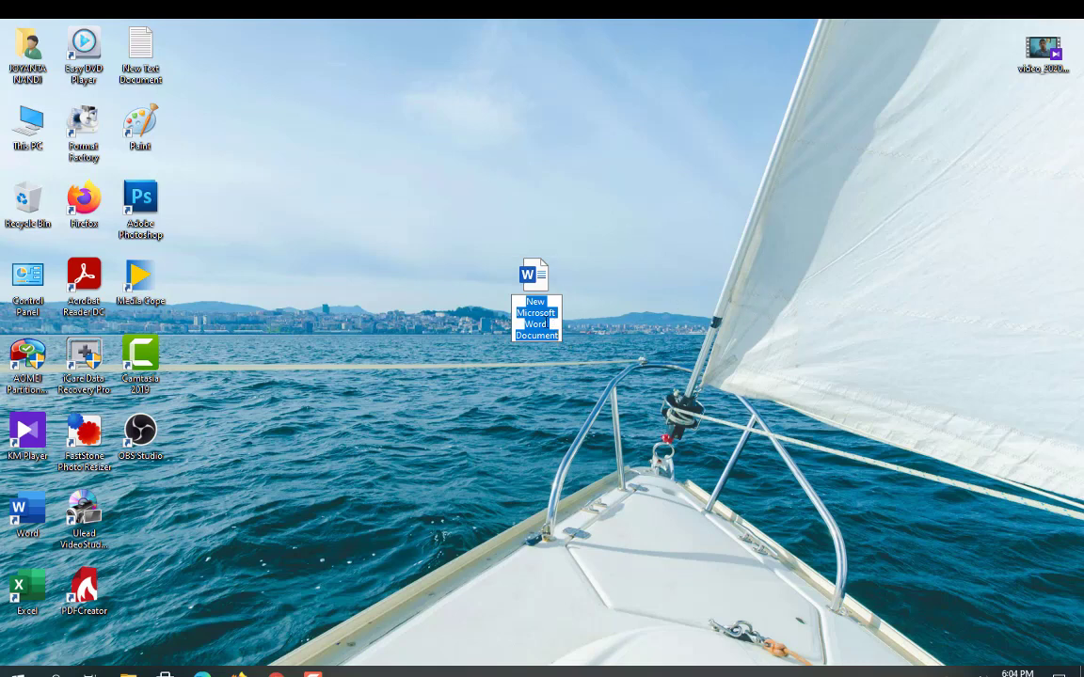
left_click(535, 268)
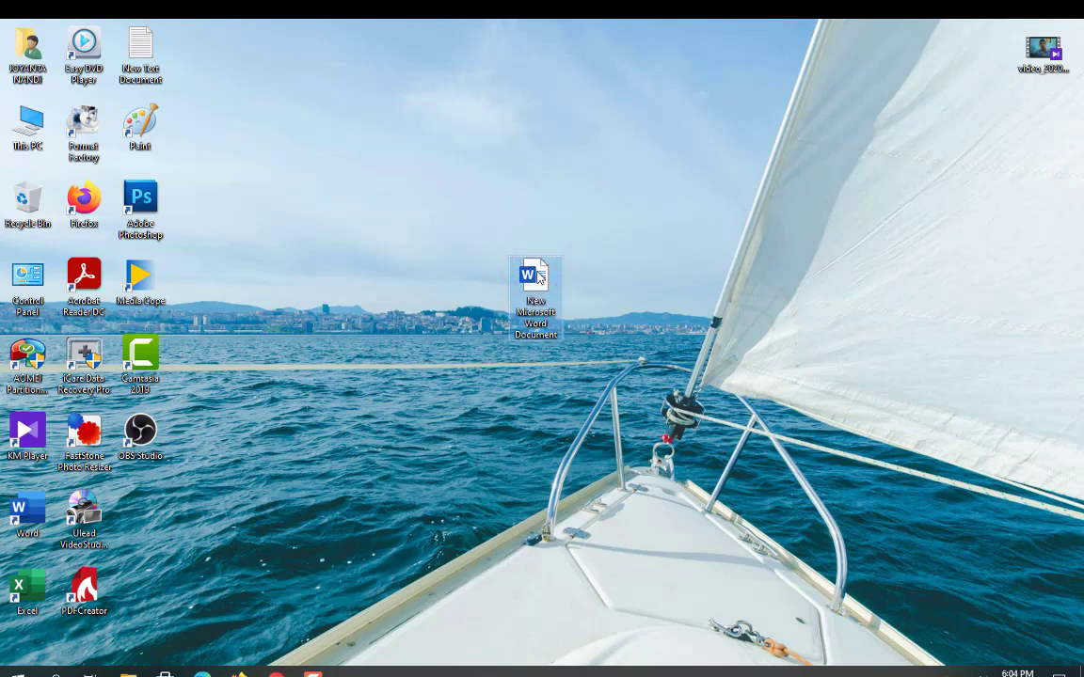
- Open the new desktop document in Word and close it again three times, using a different way of opening the file each time
double_click(536, 272)
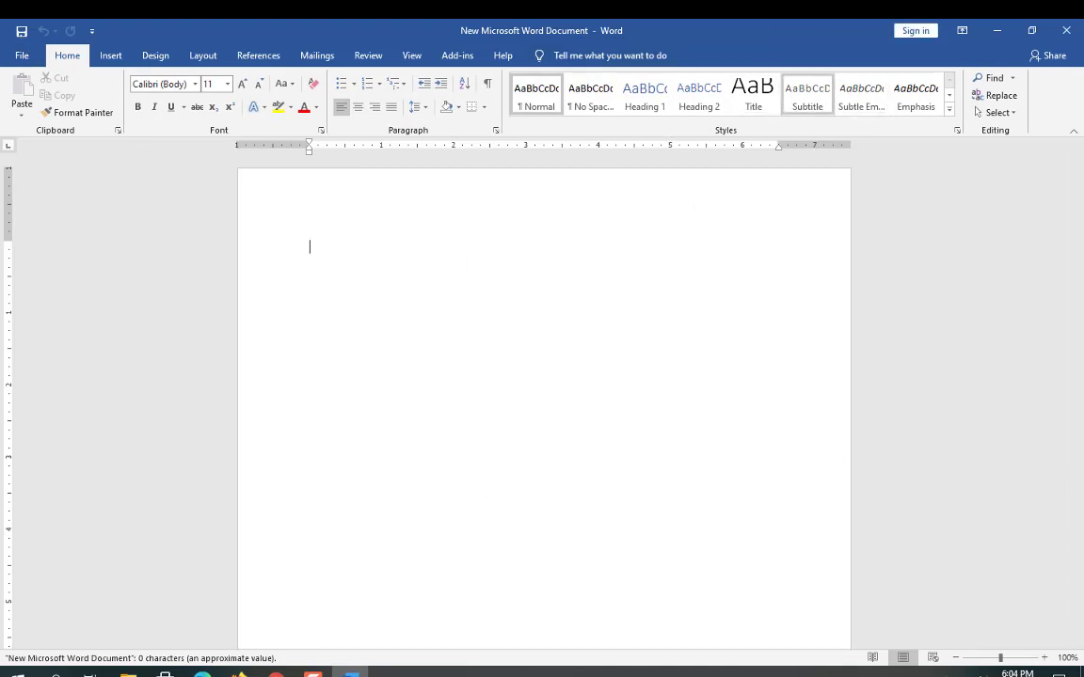
left_click(1080, 30)
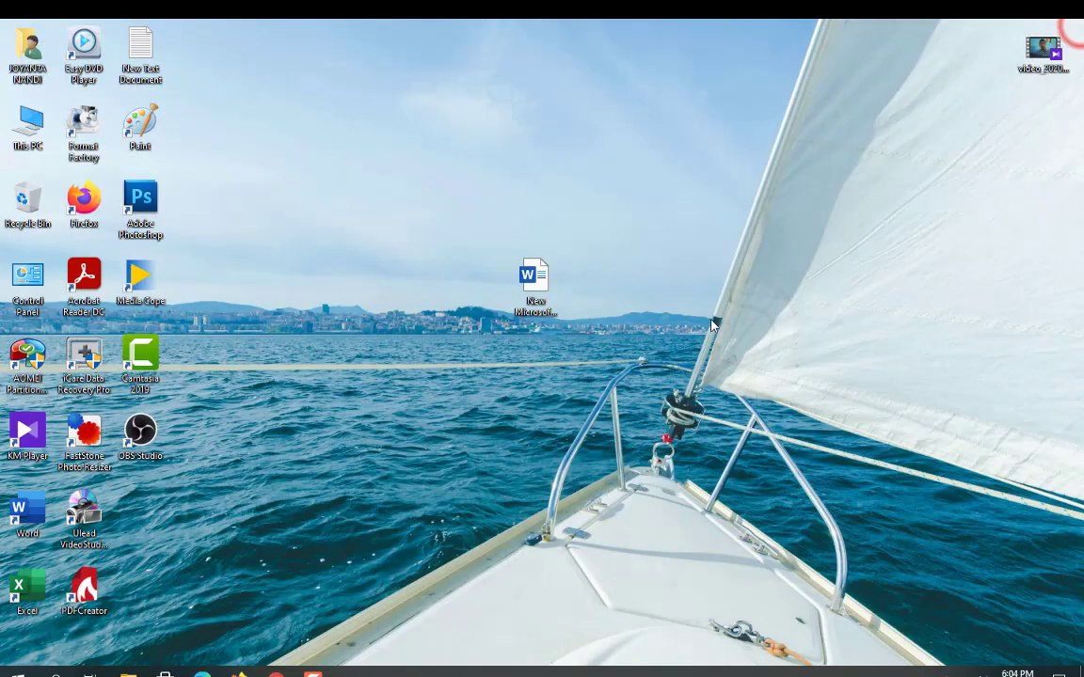
right_click(542, 278)
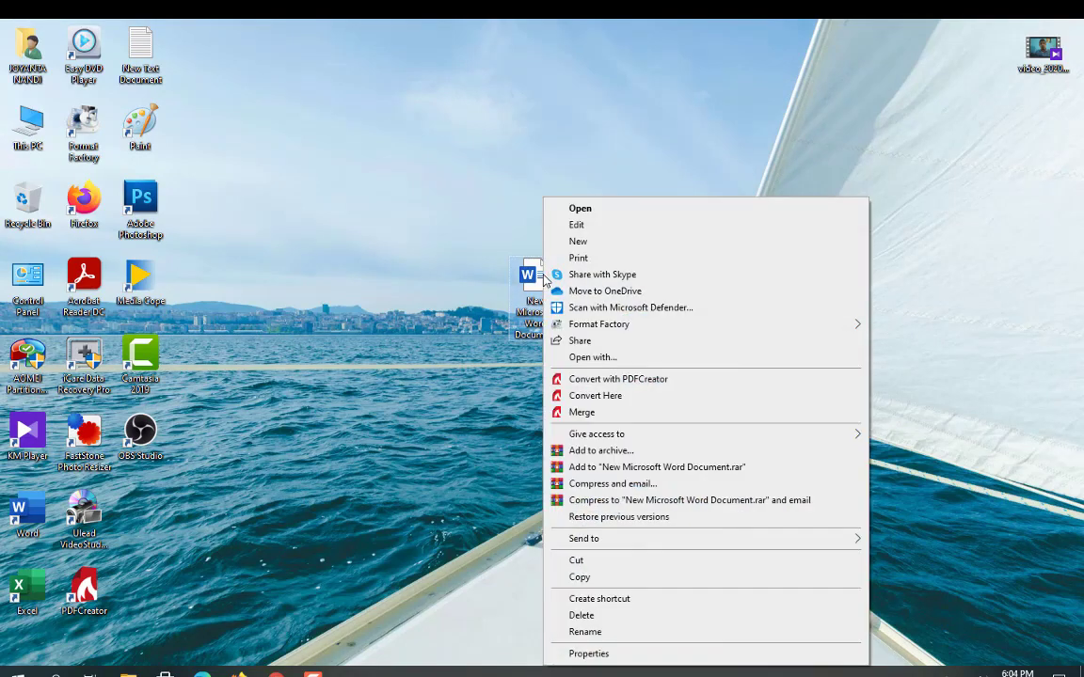
left_click(600, 209)
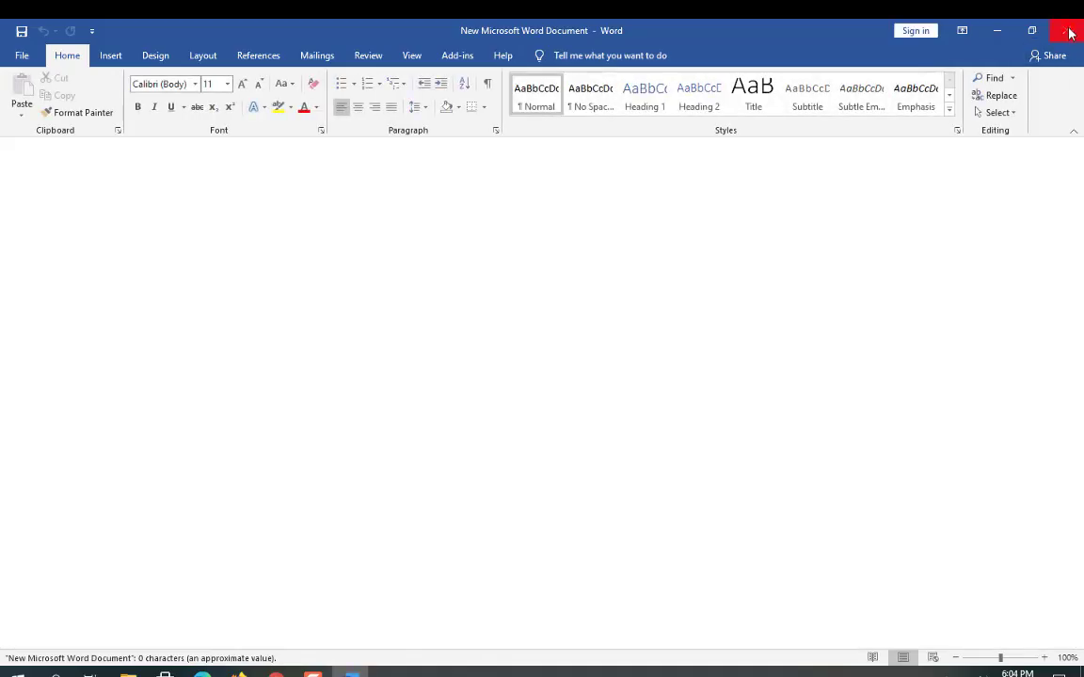
left_click(1066, 30)
left_click(544, 279)
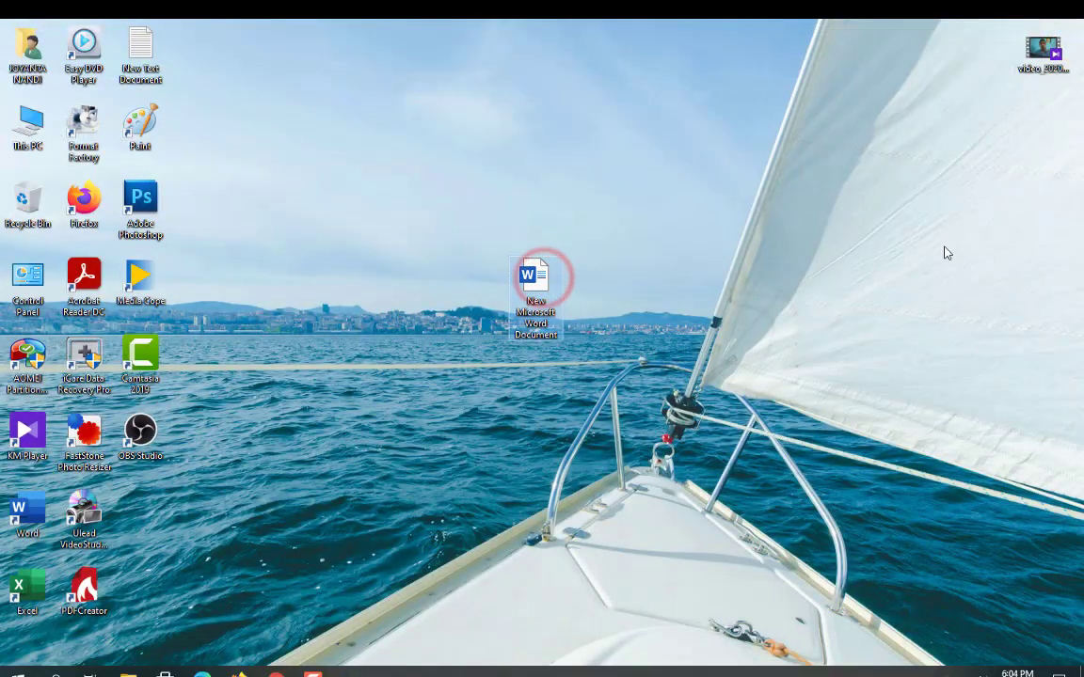
key("Return")
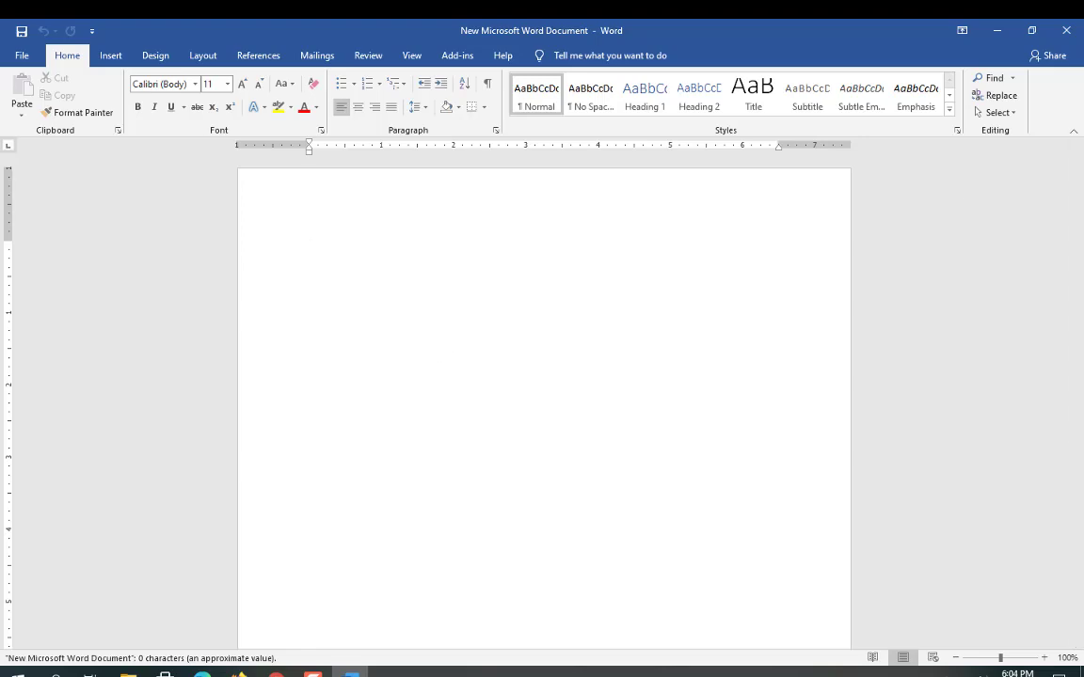
left_click(1066, 30)
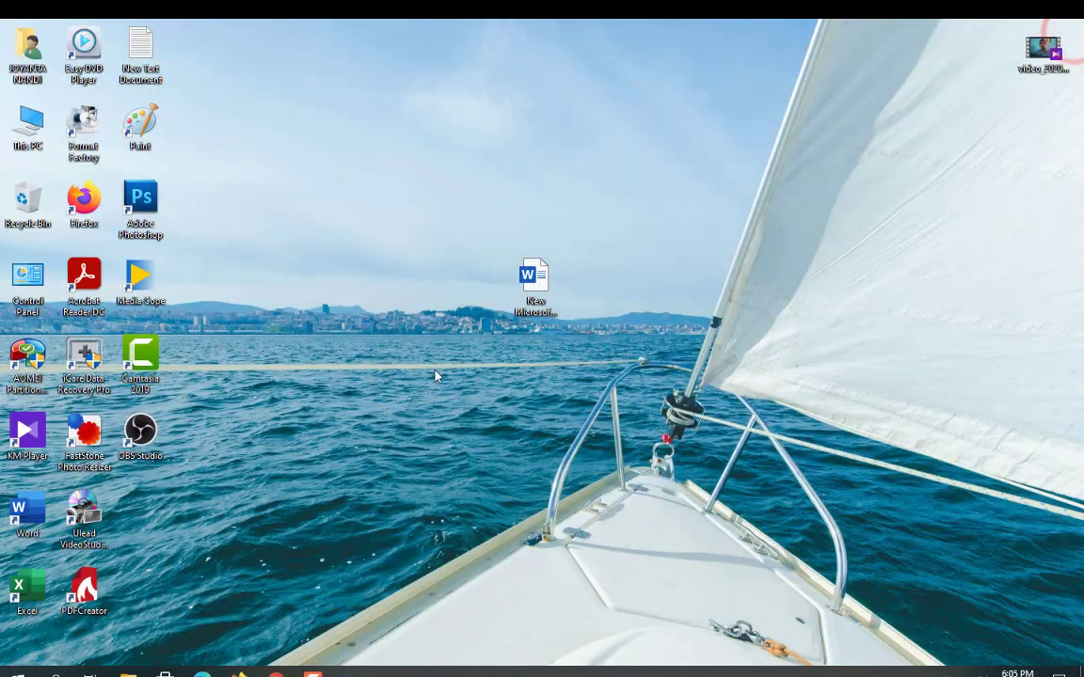